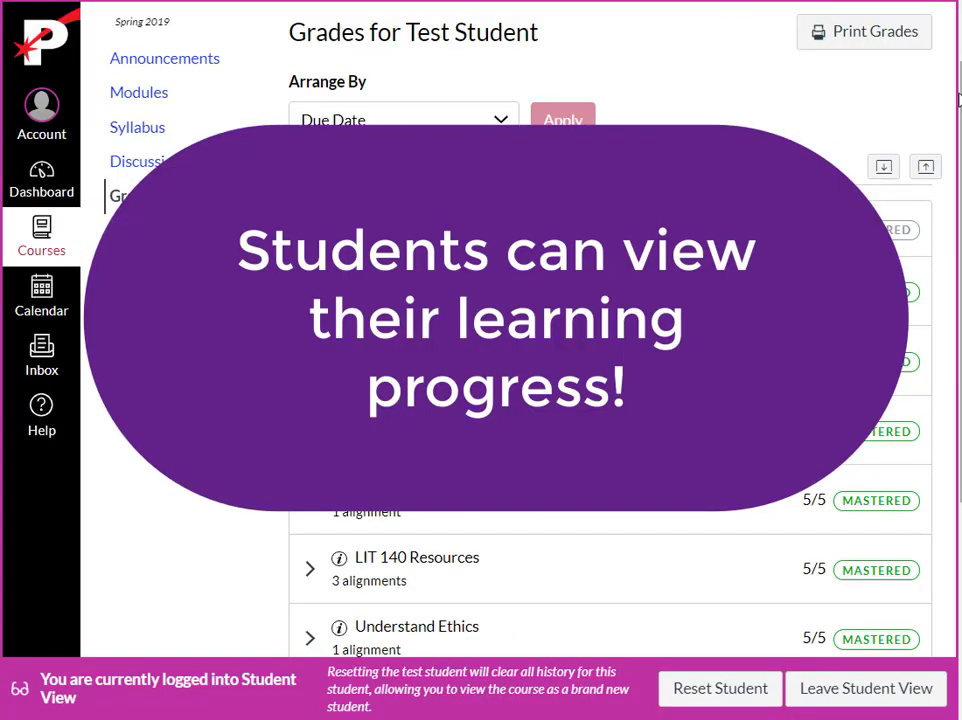
Review the test student's Learning Mastery results for every outcome and expand the Apply Ethics outcome.
{"action": "left_click_drag", "start_coordinate": [959, 282], "coordinate": [959, 331]}
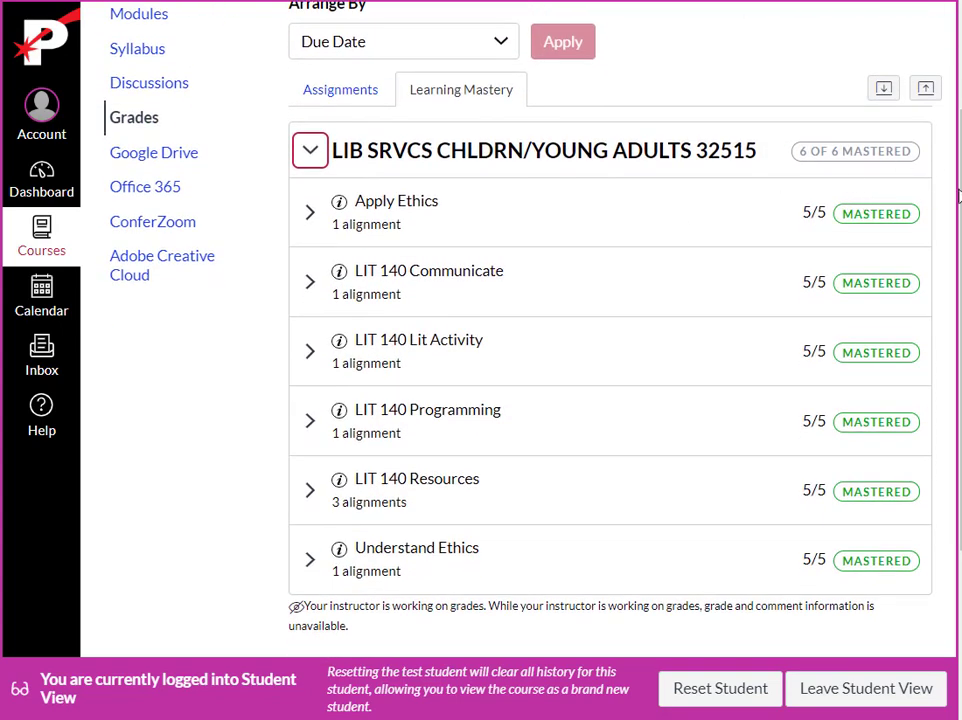
{"action": "left_click_drag", "start_coordinate": [959, 198], "coordinate": [959, 144]}
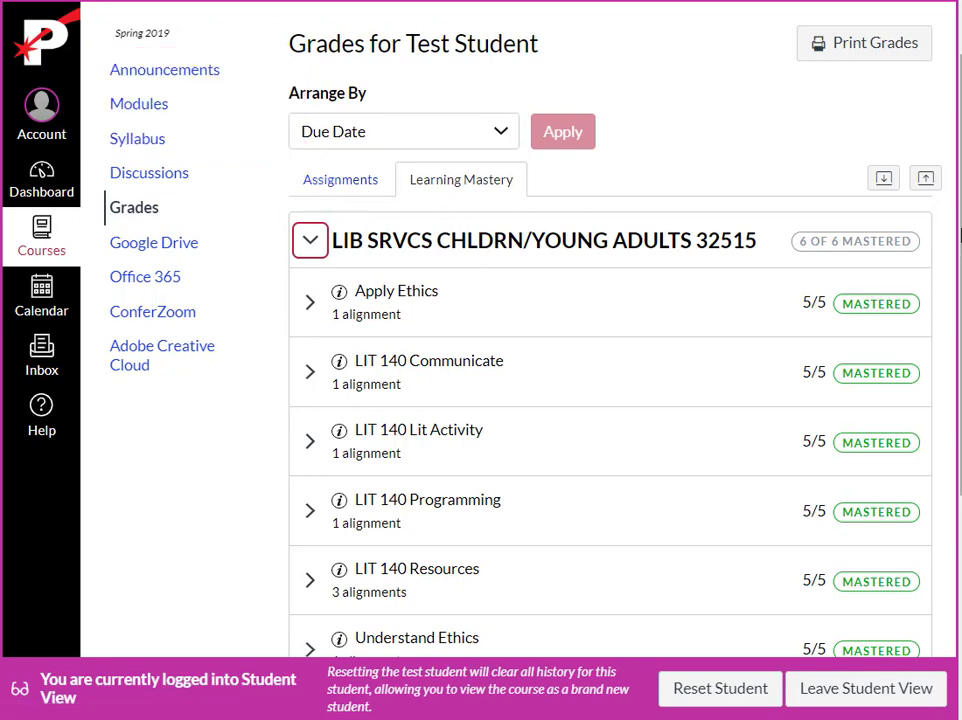
{"action": "scroll", "coordinate": [826, 240], "scroll_direction": "down", "scroll_amount": 2}
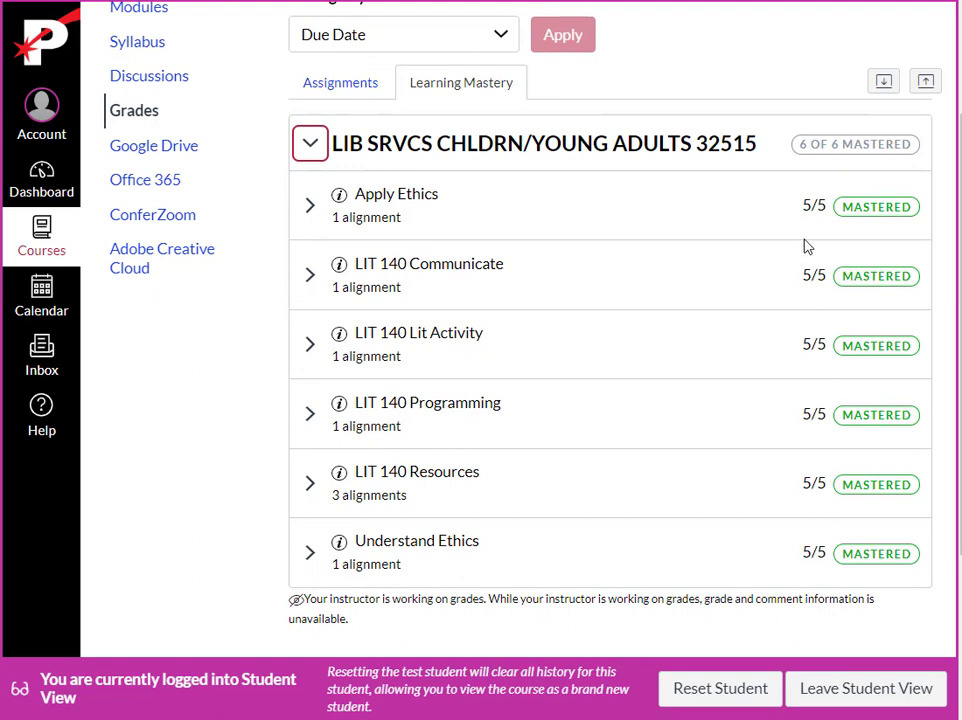
{"action": "left_click", "coordinate": [309, 205]}
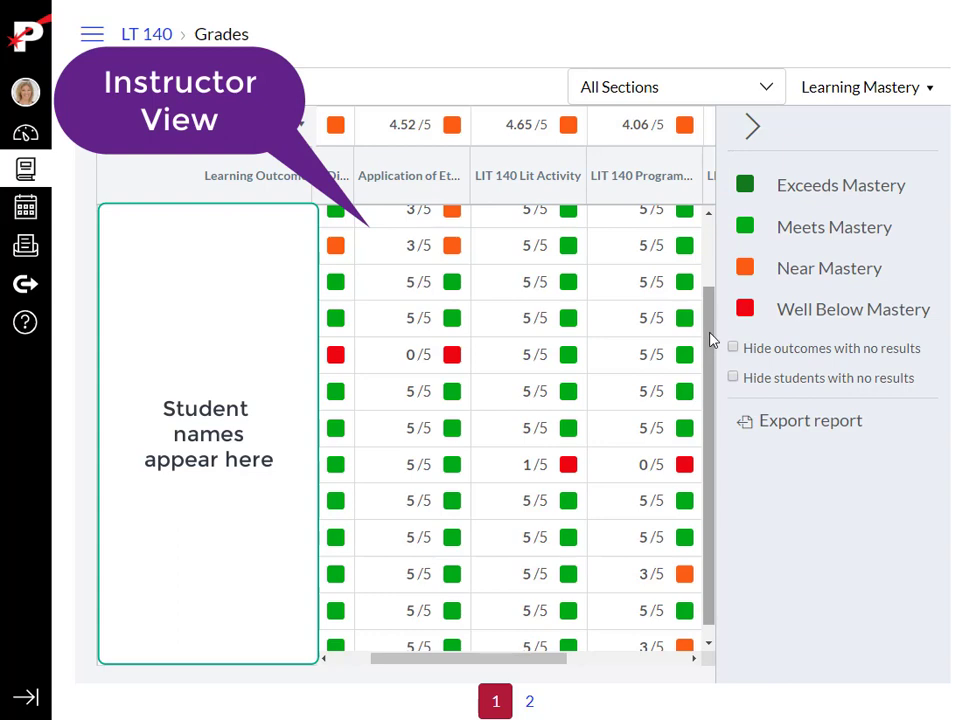
Review the students' outcome scores in the instructor's Learning Mastery gradebook for LT 140.
{"action": "left_click_drag", "start_coordinate": [710, 340], "coordinate": [737, 404]}
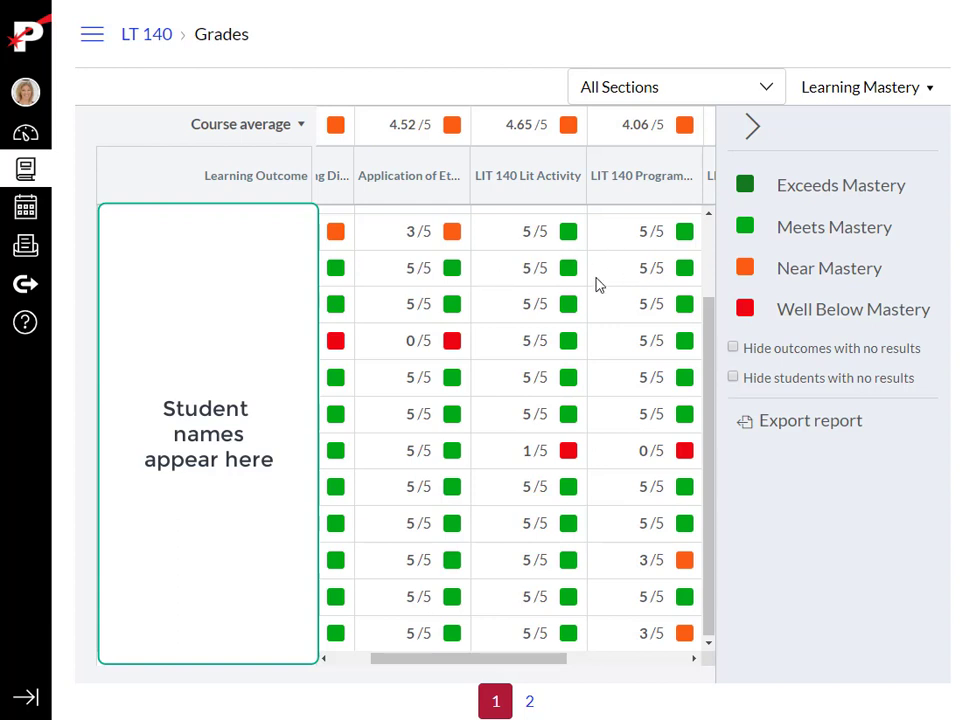
{"action": "mouse_move", "coordinate": [631, 190]}
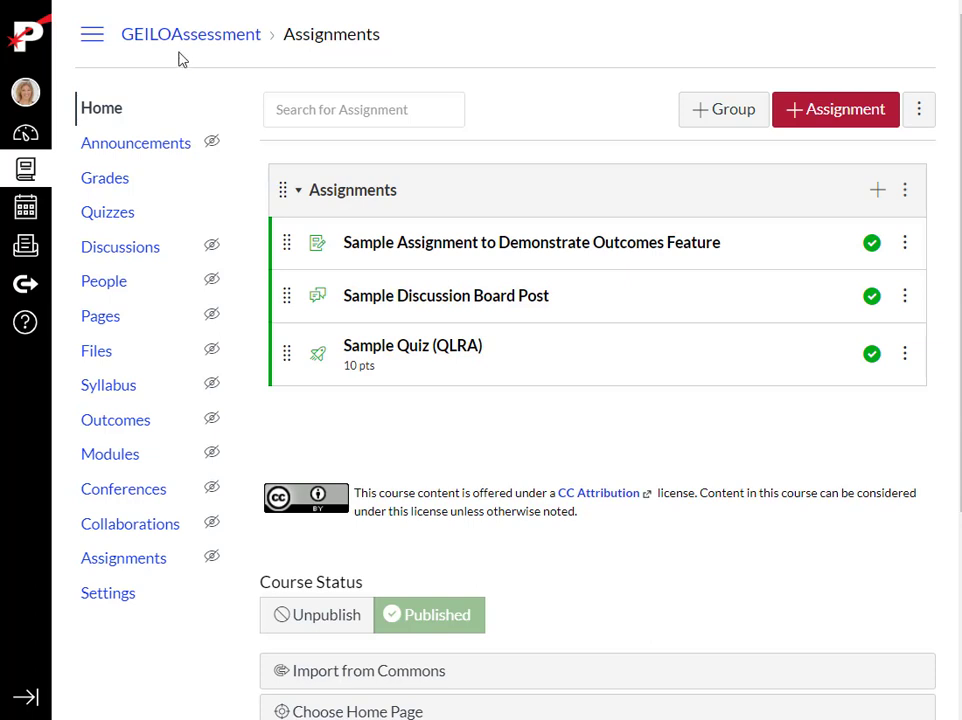
Open the GEILOAssessment course's outcomes and examine the full details of LT 125-Find sources.
{"action": "left_click", "coordinate": [127, 430]}
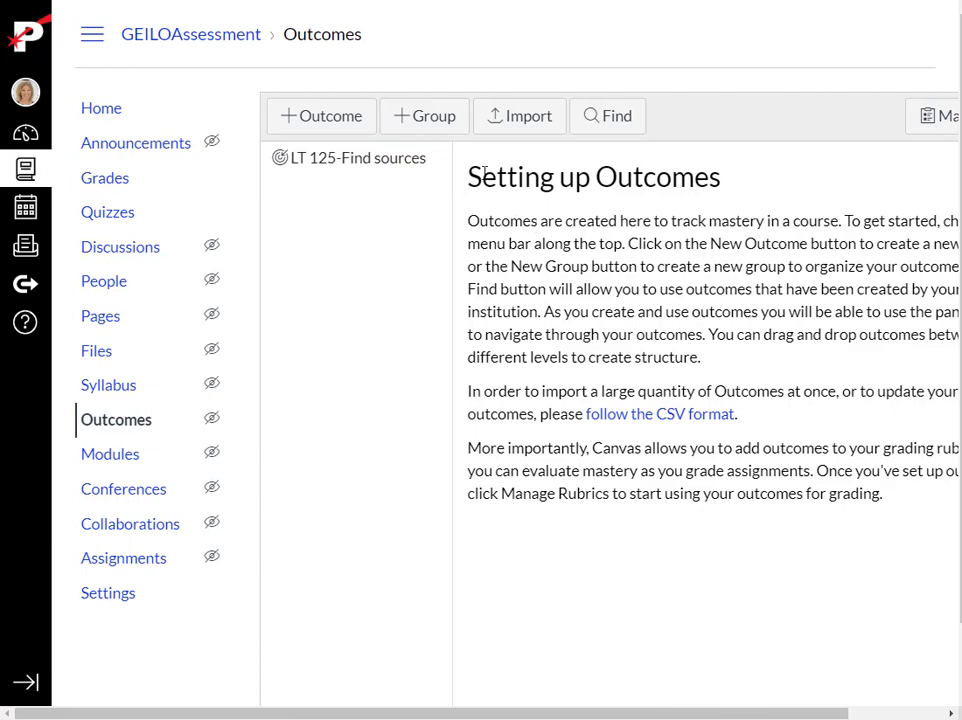
{"action": "left_click", "coordinate": [345, 170]}
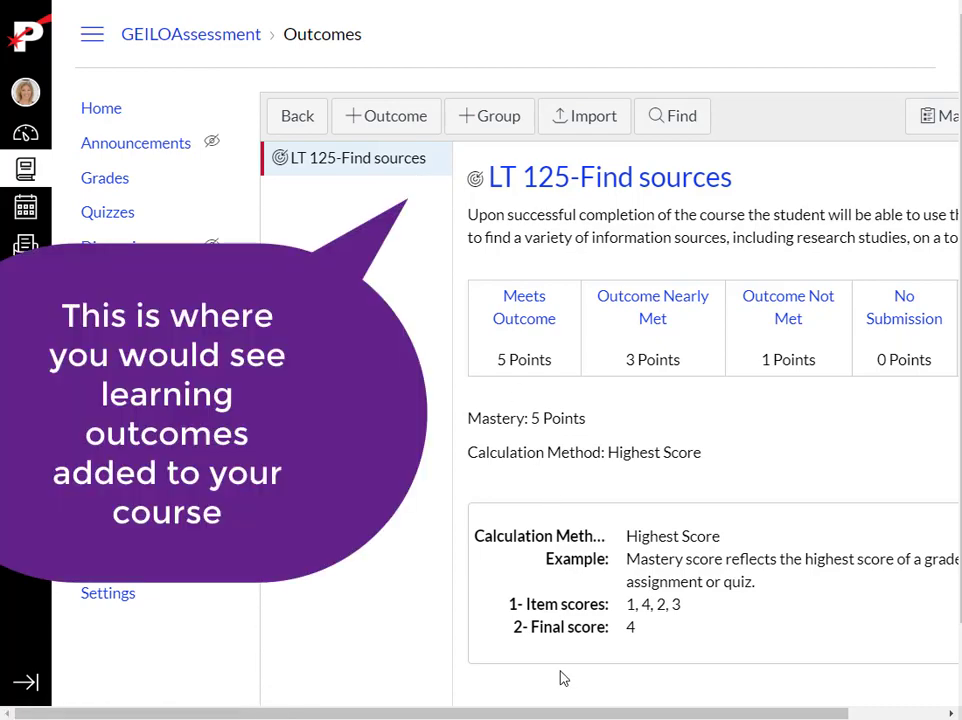
{"action": "left_click_drag", "start_coordinate": [585, 714], "coordinate": [695, 698]}
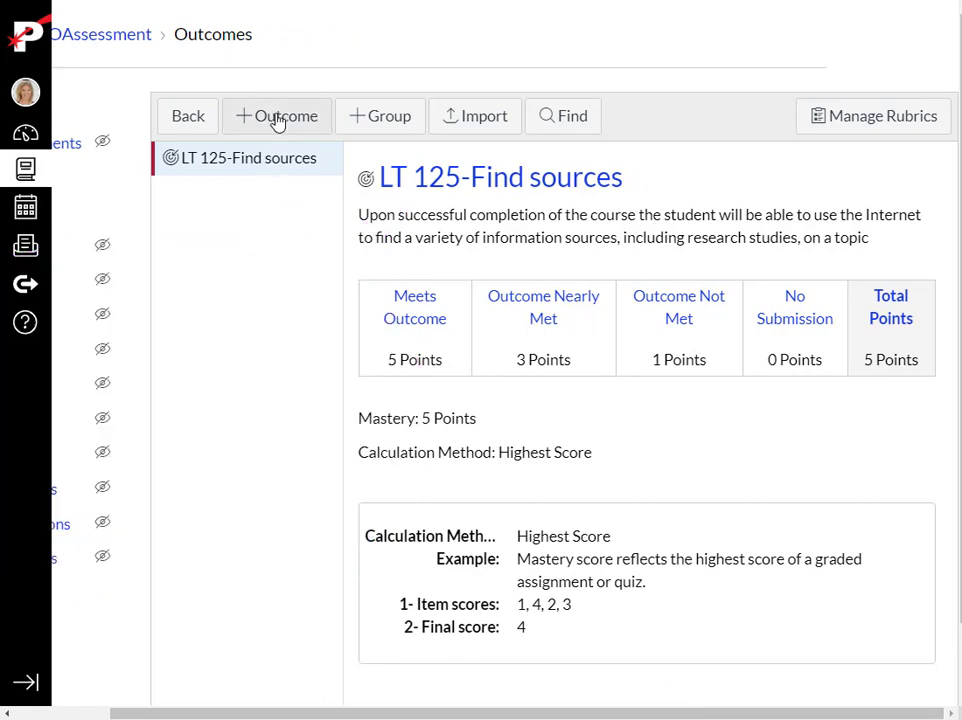
Examine the criterion ratings, mastery and calculation method settings of a blank new outcome, and discard it.
{"action": "left_click", "coordinate": [278, 120]}
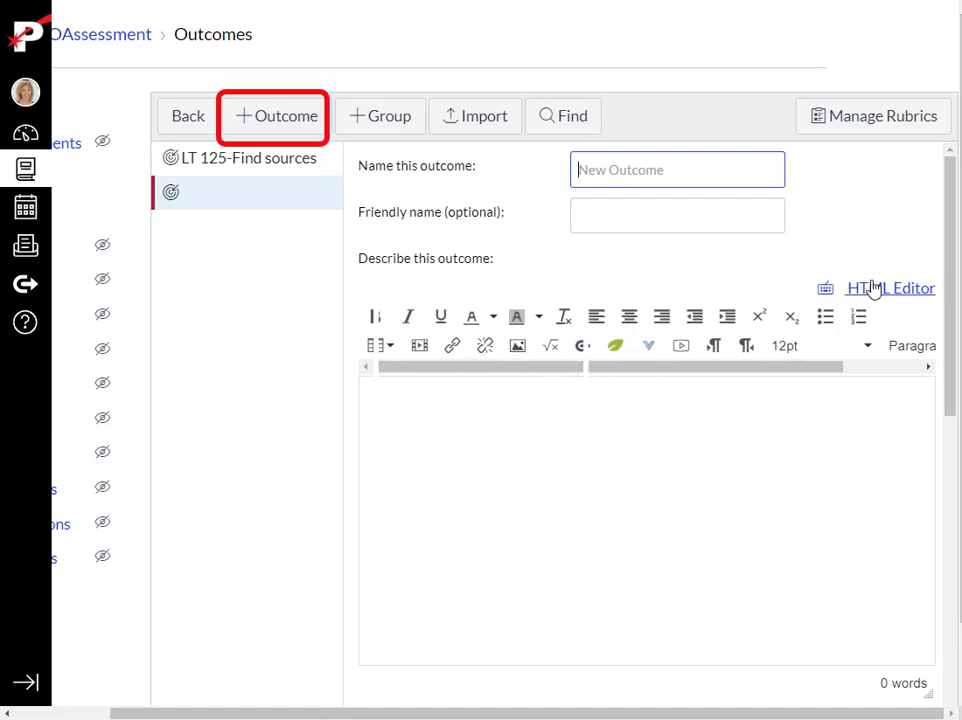
{"action": "scroll", "coordinate": [951, 230], "scroll_direction": "down", "scroll_amount": 3}
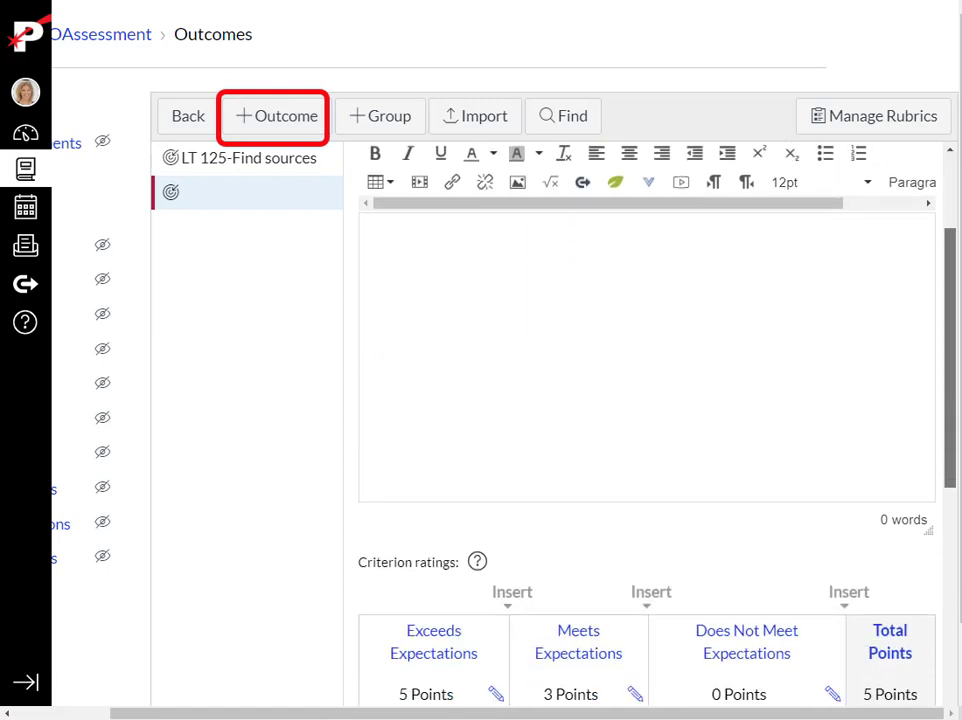
{"action": "scroll", "coordinate": [647, 400], "scroll_direction": "down", "scroll_amount": 3}
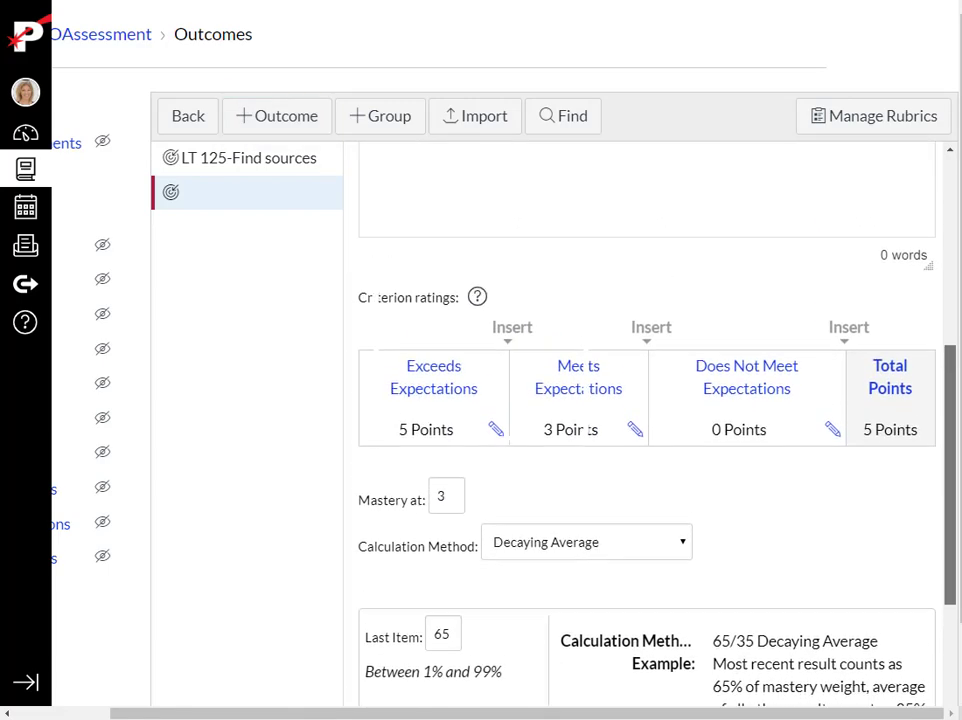
{"action": "left_click_drag", "start_coordinate": [951, 430], "coordinate": [951, 420]}
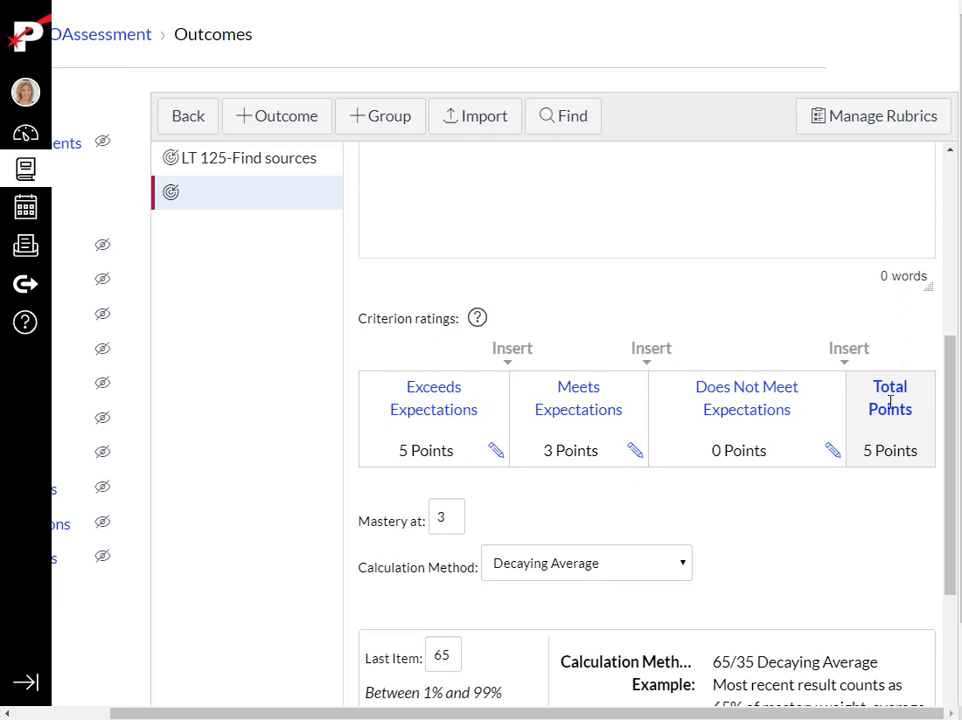
{"action": "scroll", "coordinate": [946, 382], "scroll_direction": "down", "scroll_amount": 3}
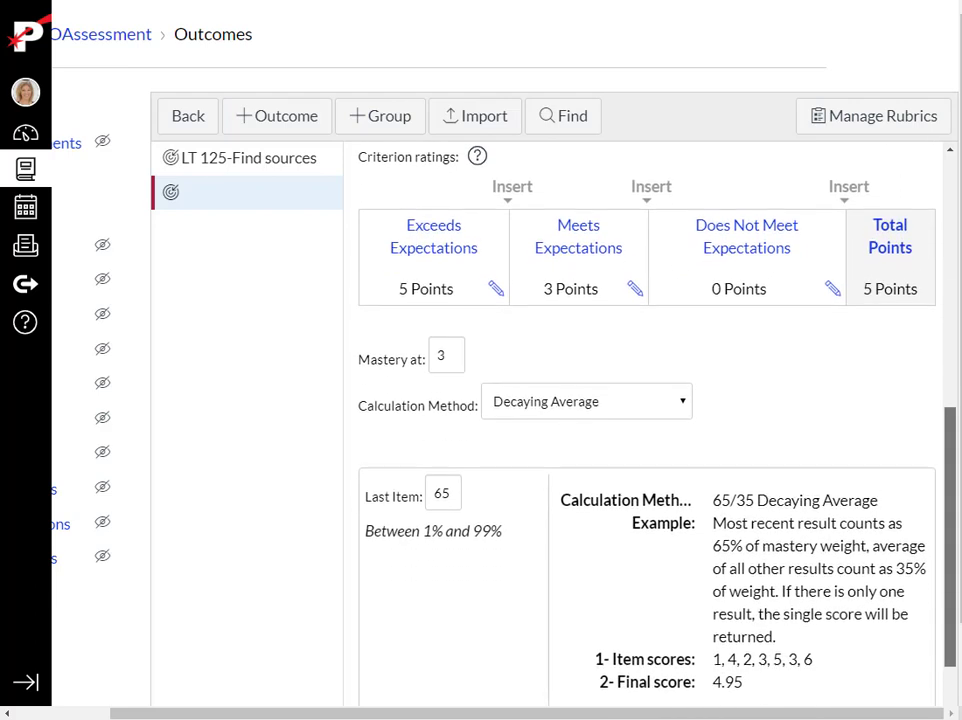
{"action": "left_click_drag", "start_coordinate": [950, 491], "coordinate": [950, 508]}
{"action": "left_click", "coordinate": [831, 677]}
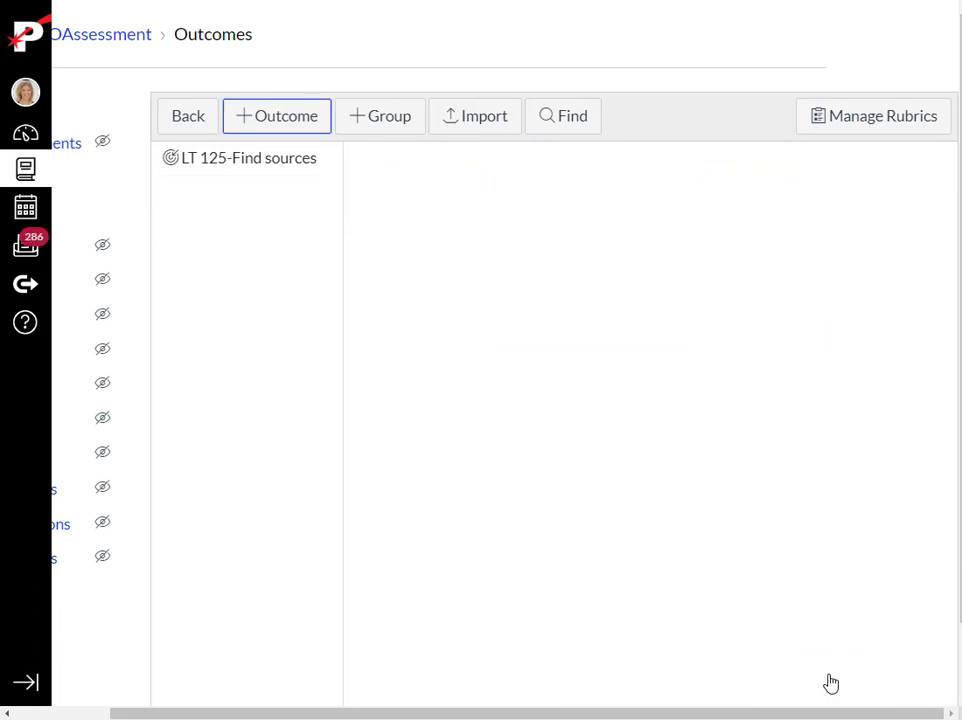
Find existing outcomes under Account Standards, Palomar, Course Outcomes and open the SBS-LIBTECH-LT group.
{"action": "left_click", "coordinate": [566, 122]}
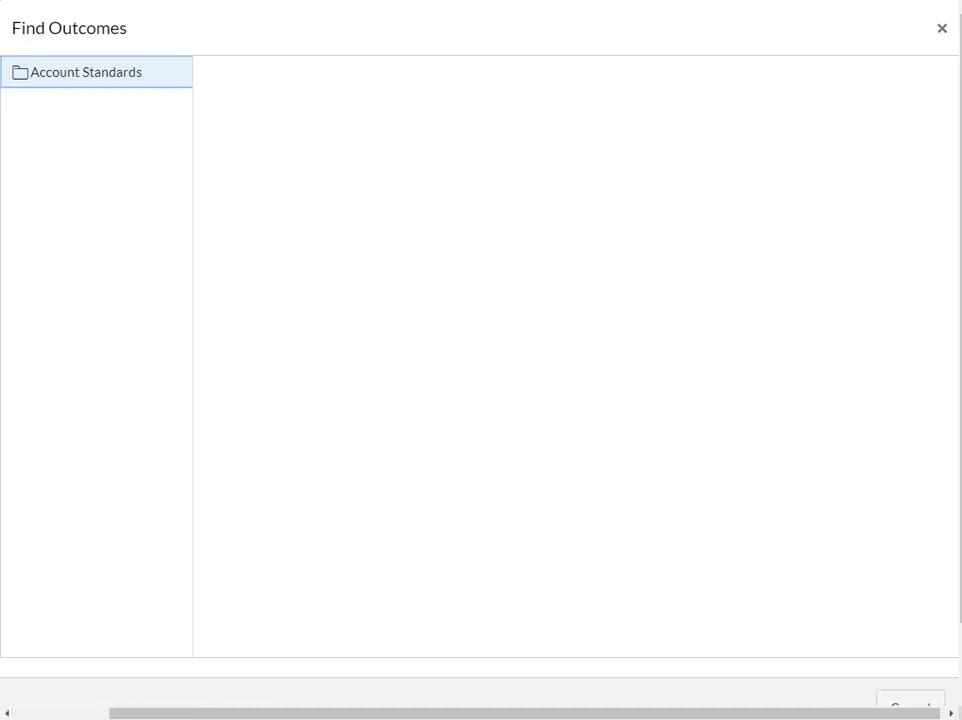
{"action": "left_click", "coordinate": [54, 80]}
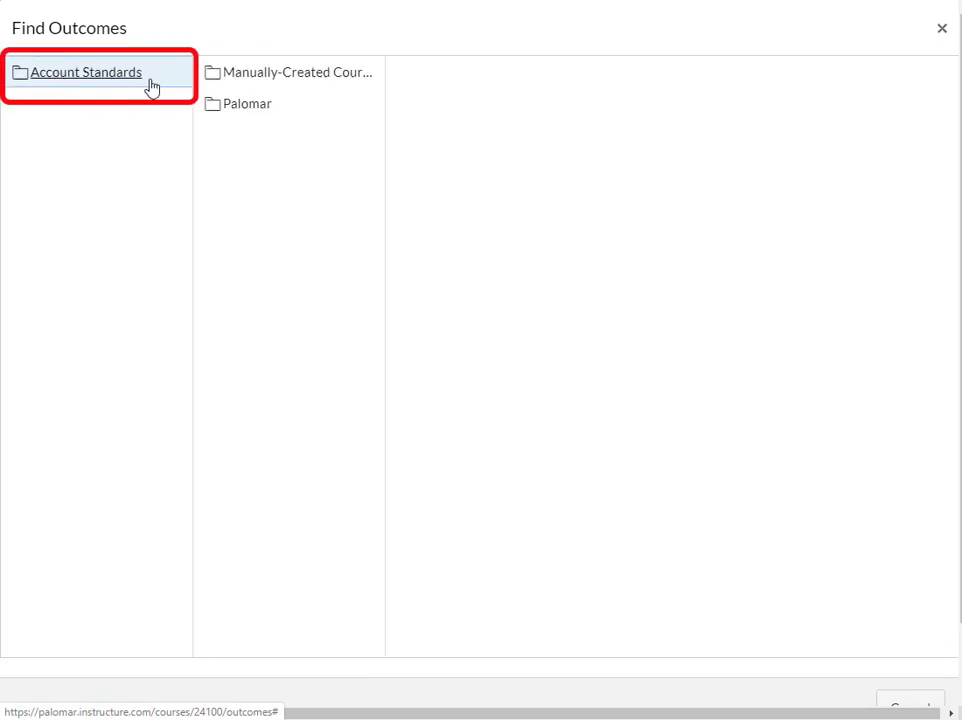
{"action": "left_click", "coordinate": [247, 103]}
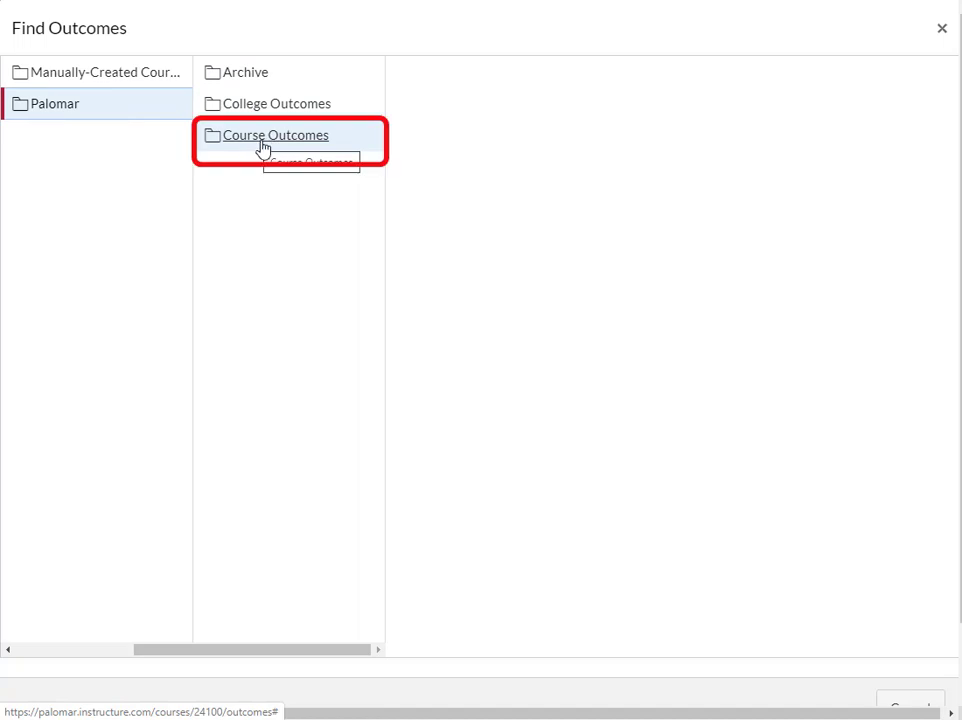
{"action": "left_click", "coordinate": [268, 145]}
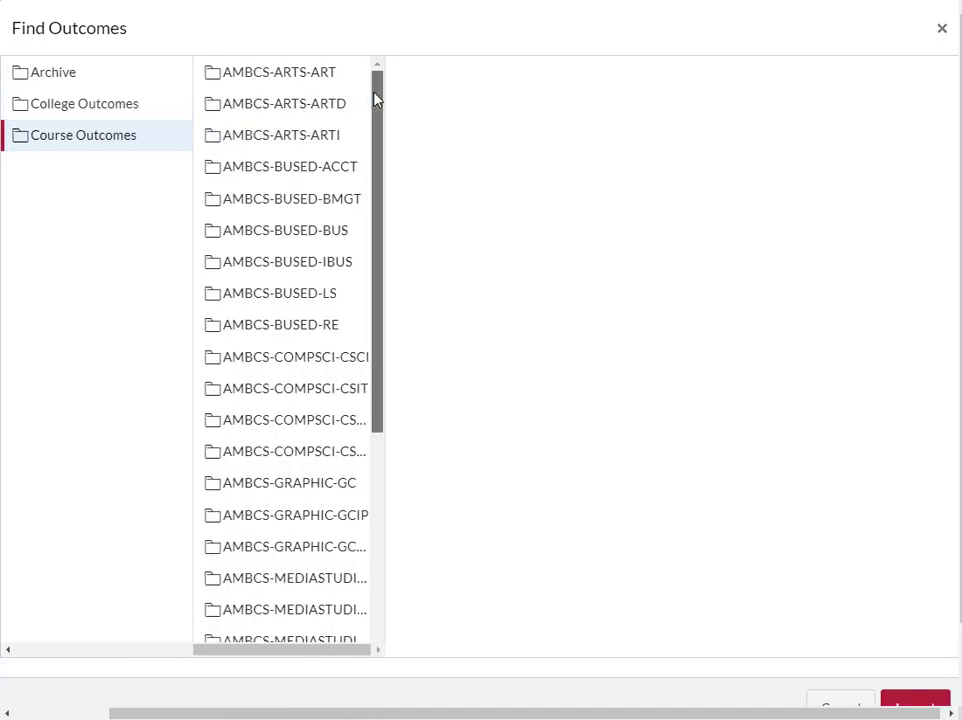
{"action": "left_click_drag", "start_coordinate": [376, 100], "coordinate": [367, 719]}
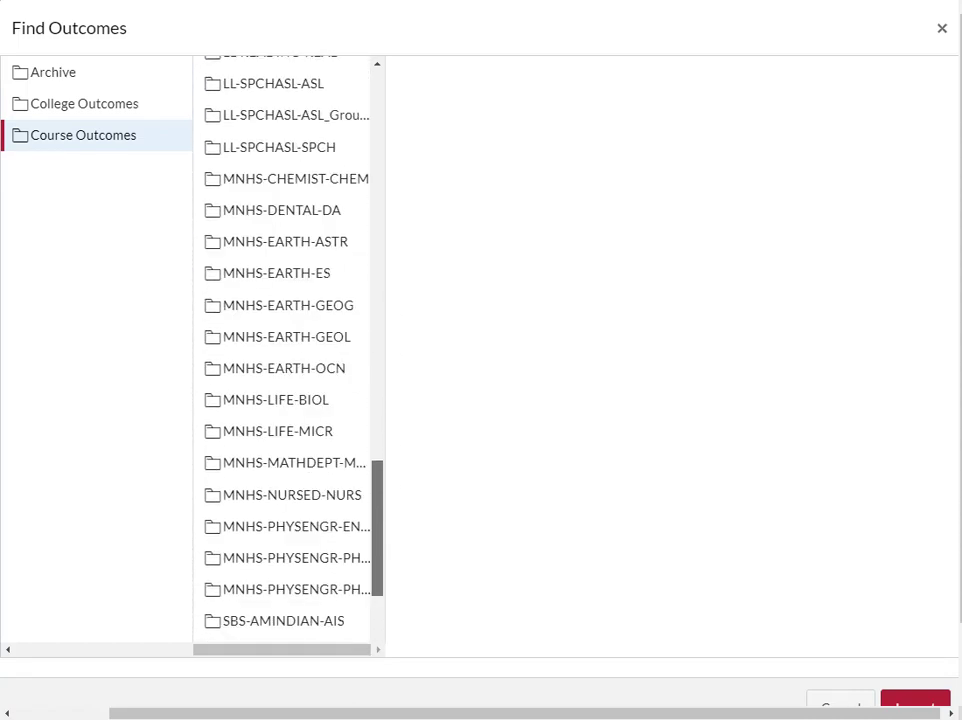
{"action": "left_click_drag", "start_coordinate": [376, 514], "coordinate": [371, 638]}
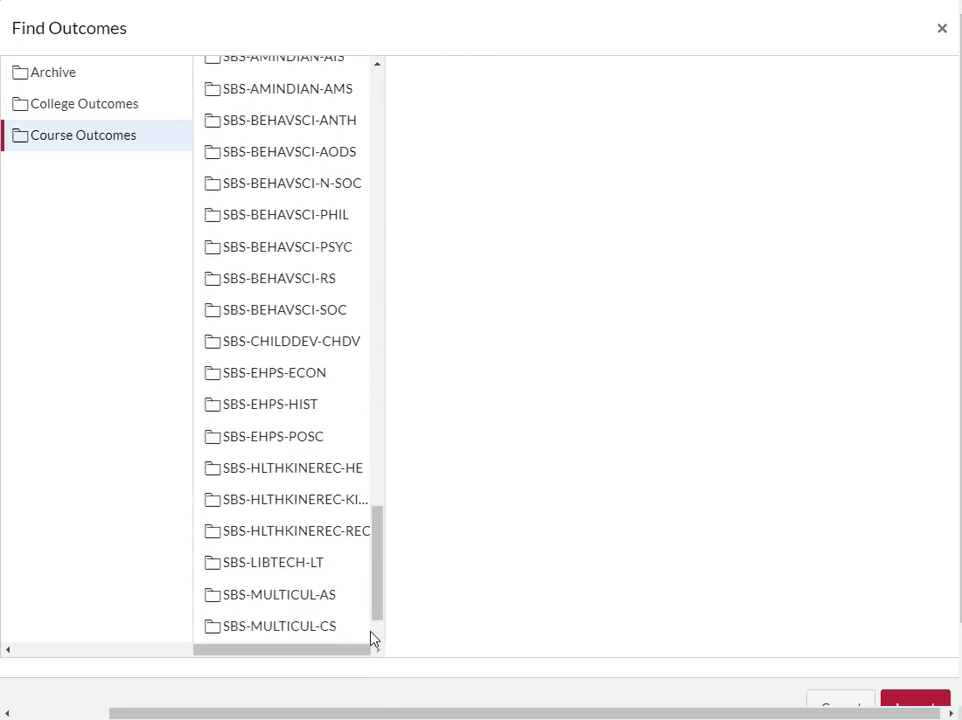
{"action": "left_click", "coordinate": [263, 566]}
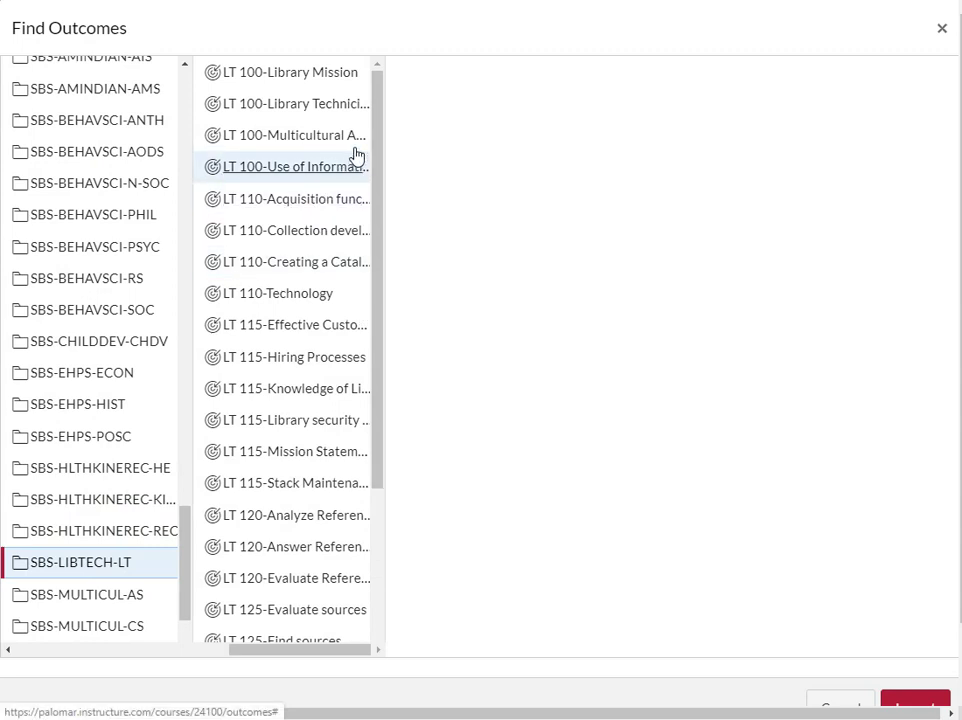
Import the outcome LT 140-Library Resources for Youth Services into the course and confirm the import.
{"action": "left_click_drag", "start_coordinate": [378, 135], "coordinate": [408, 324]}
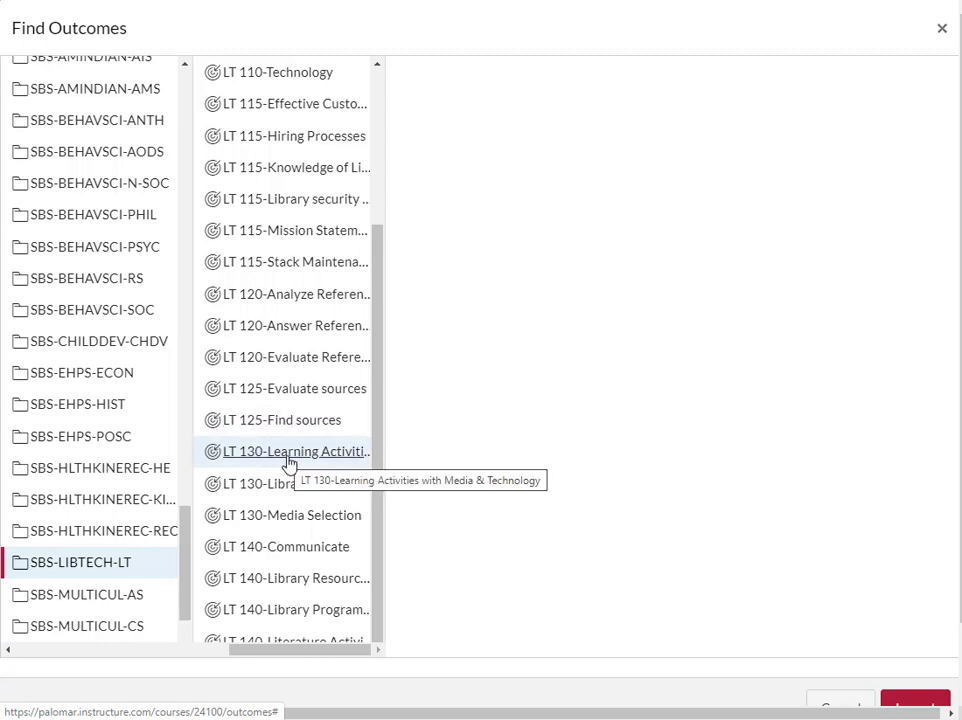
{"action": "left_click", "coordinate": [300, 580]}
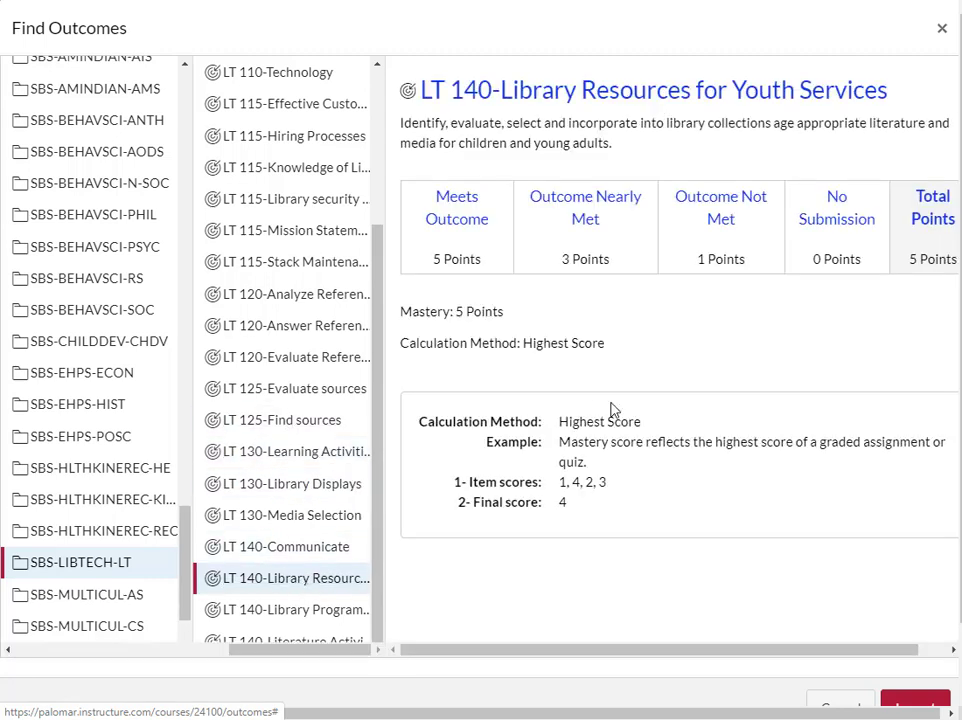
{"action": "left_click_drag", "start_coordinate": [595, 655], "coordinate": [522, 666]}
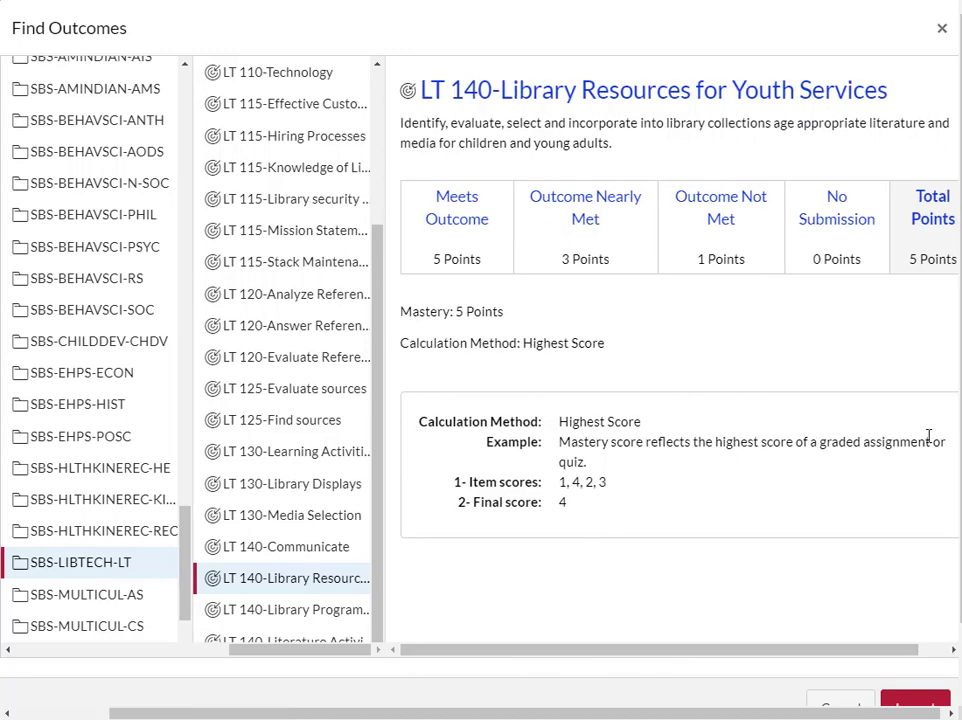
{"action": "scroll", "coordinate": [928, 436], "scroll_direction": "down", "scroll_amount": 1}
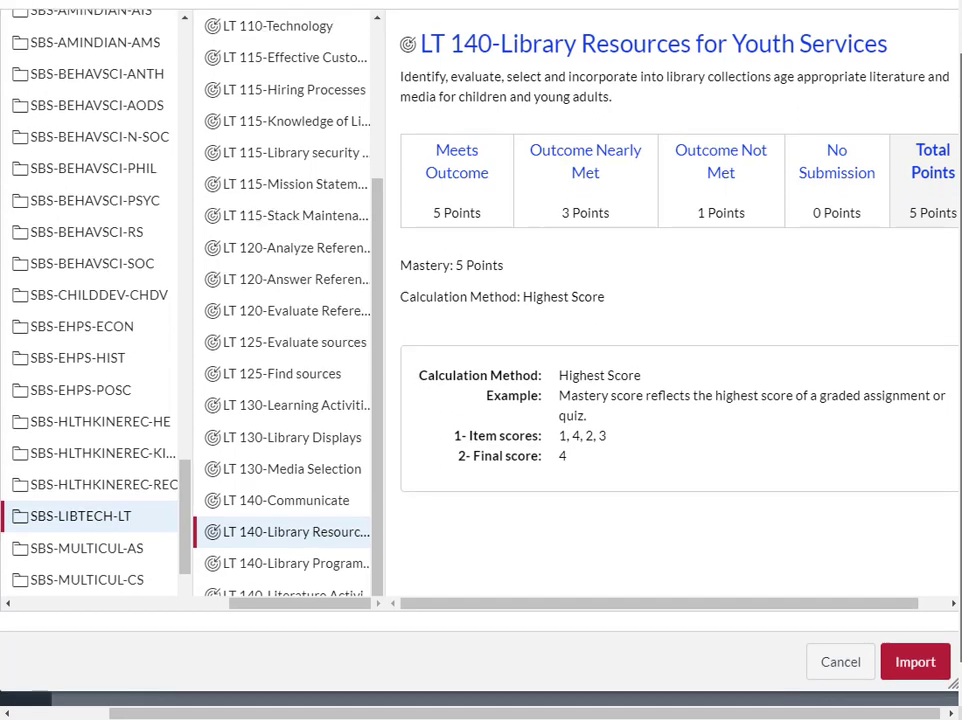
{"action": "scroll", "coordinate": [928, 436], "scroll_direction": "up", "scroll_amount": 1}
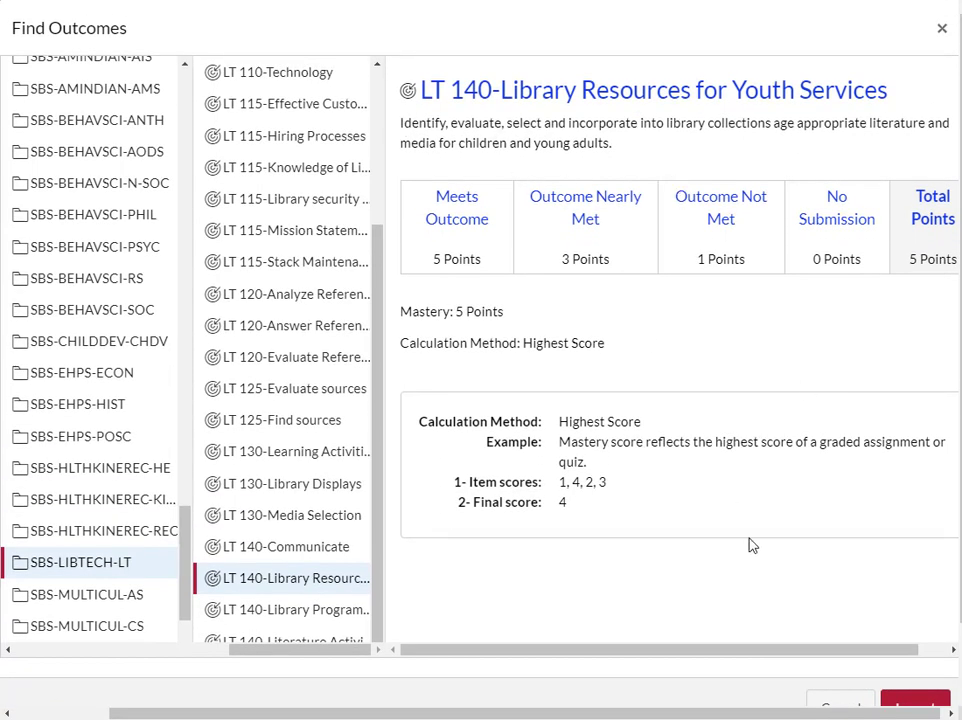
{"action": "scroll", "coordinate": [739, 459], "scroll_direction": "down", "scroll_amount": 2}
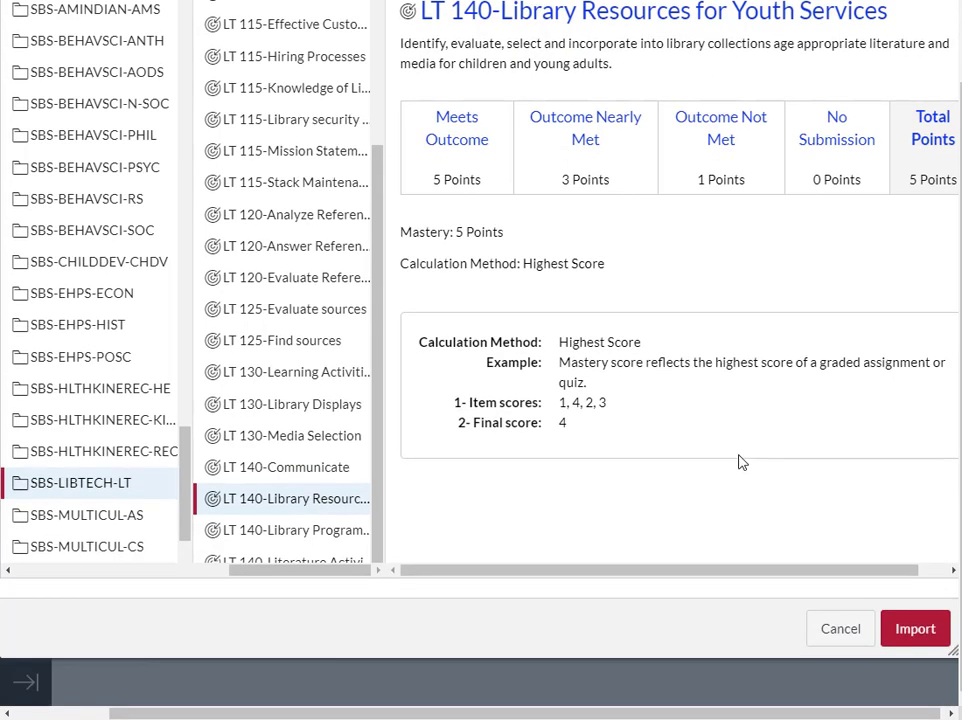
{"action": "left_click_drag", "start_coordinate": [960, 340], "coordinate": [960, 297]}
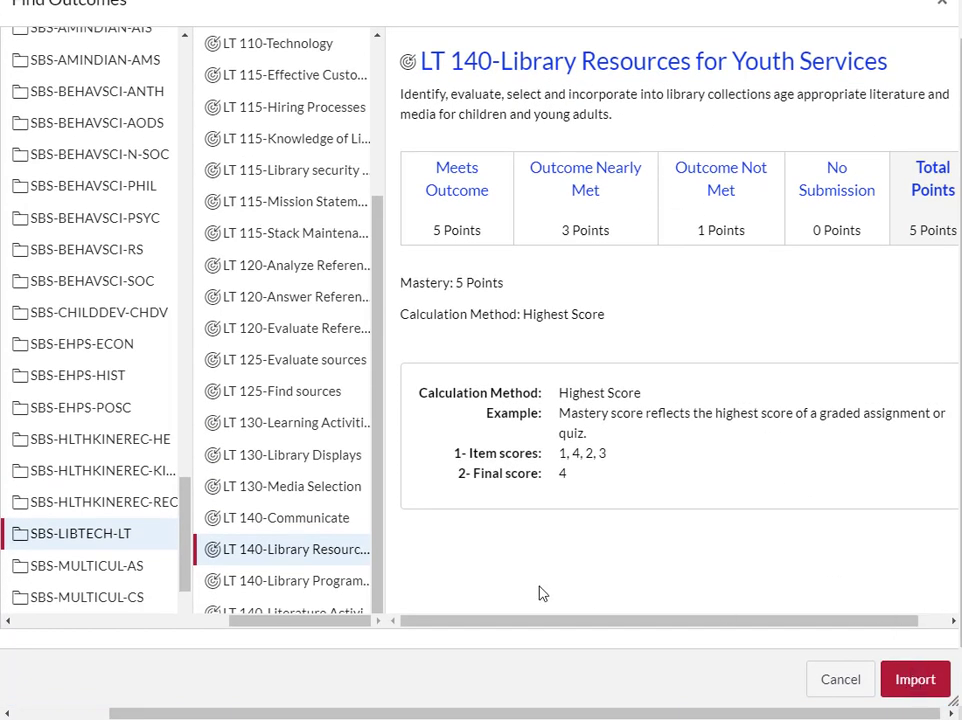
{"action": "left_click", "coordinate": [915, 681]}
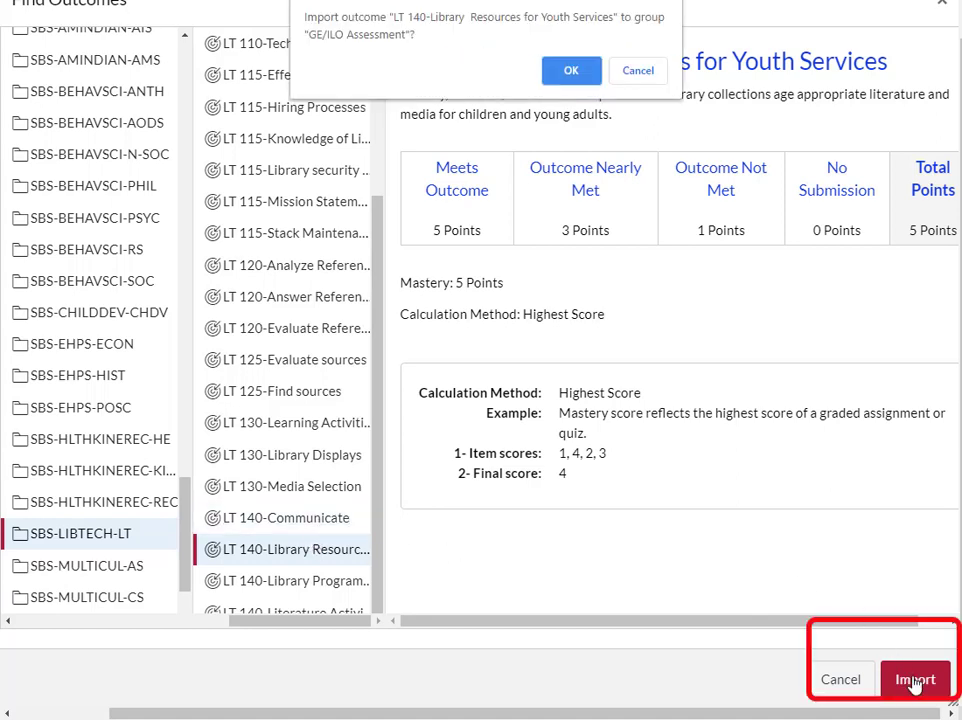
{"action": "left_click", "coordinate": [566, 72]}
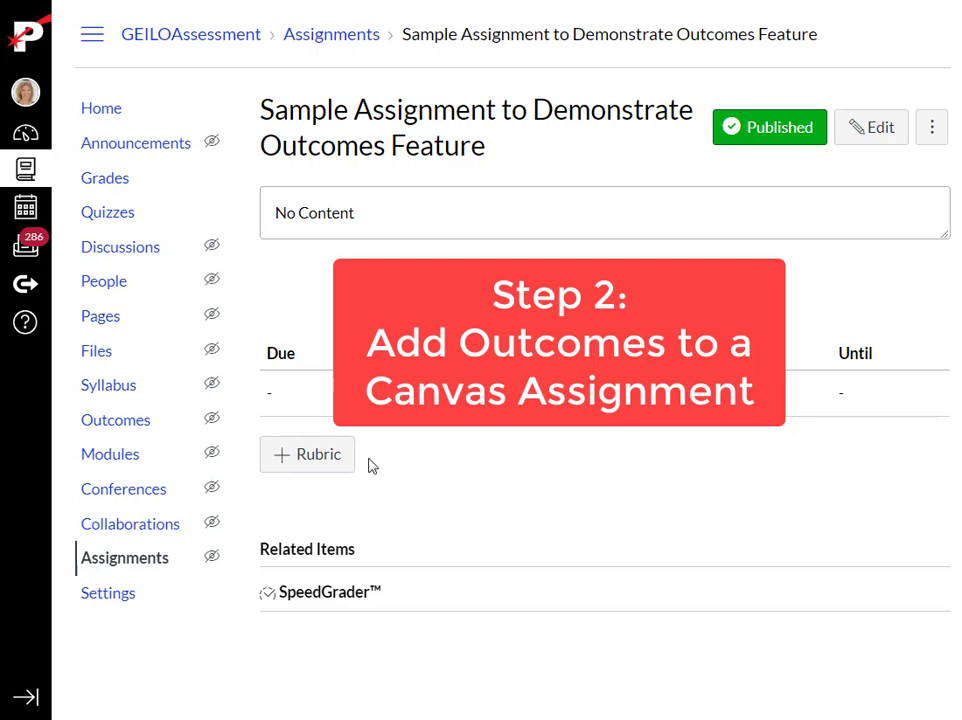
Start a rubric on the sample assignment and import the outcome LT 140-Library Resources for Youth Services, without using it for scoring.
{"action": "left_click", "coordinate": [313, 462]}
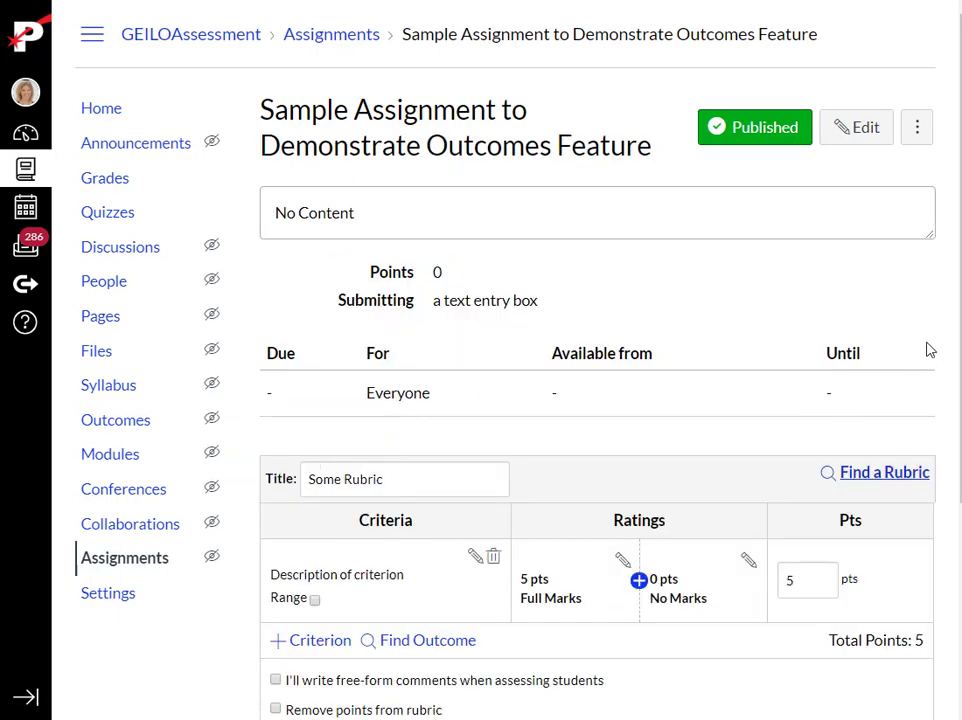
{"action": "scroll", "coordinate": [928, 346], "scroll_direction": "down", "scroll_amount": 2}
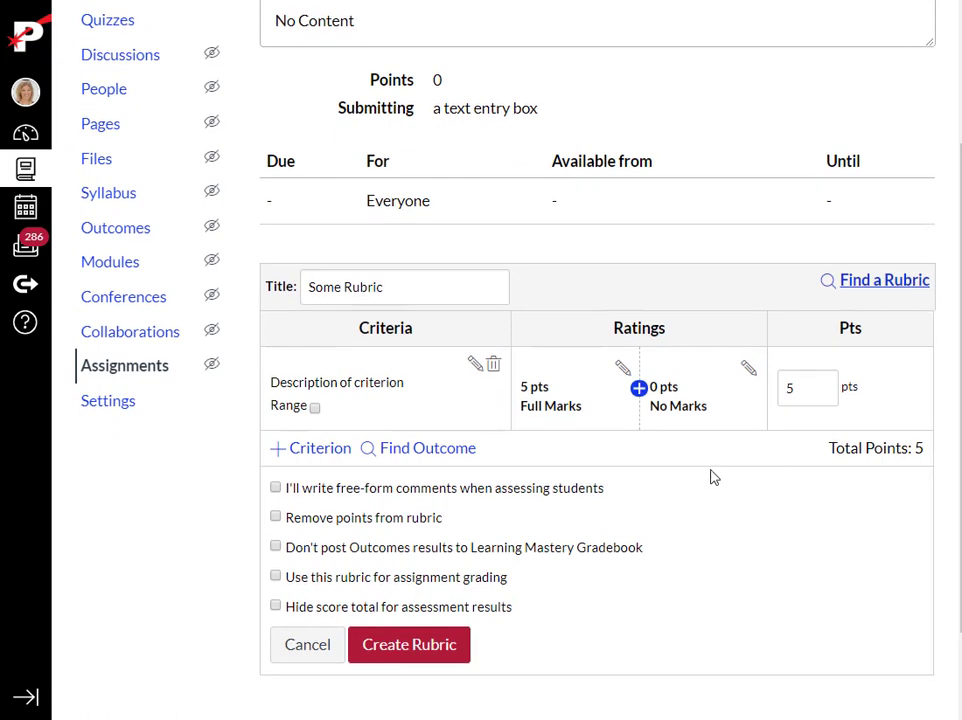
{"action": "left_click", "coordinate": [418, 462]}
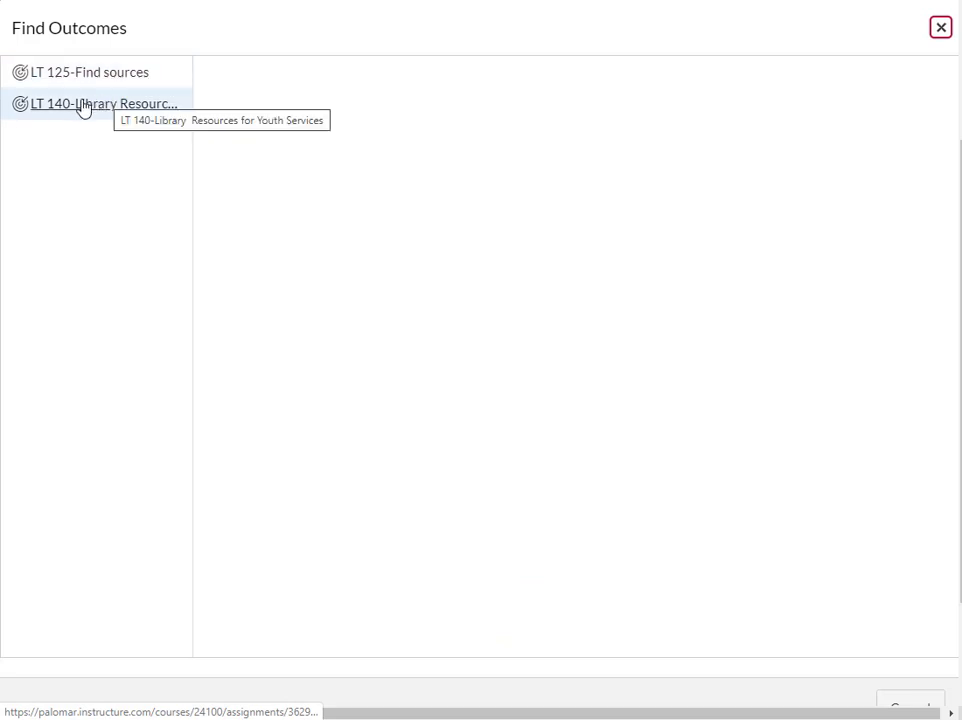
{"action": "left_click", "coordinate": [90, 108]}
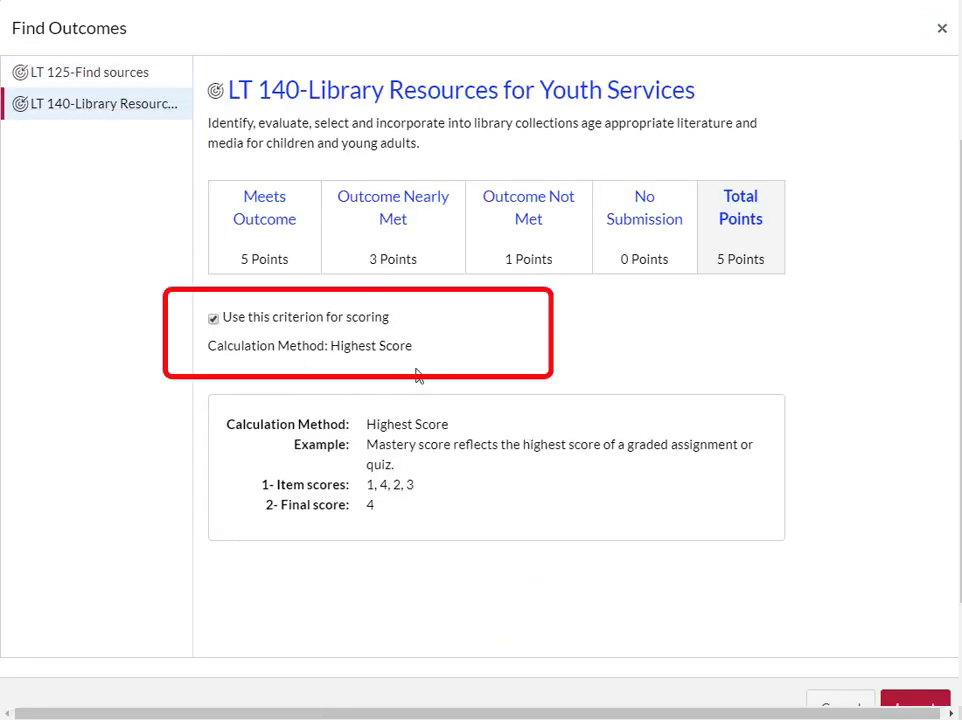
{"action": "left_click", "coordinate": [214, 320]}
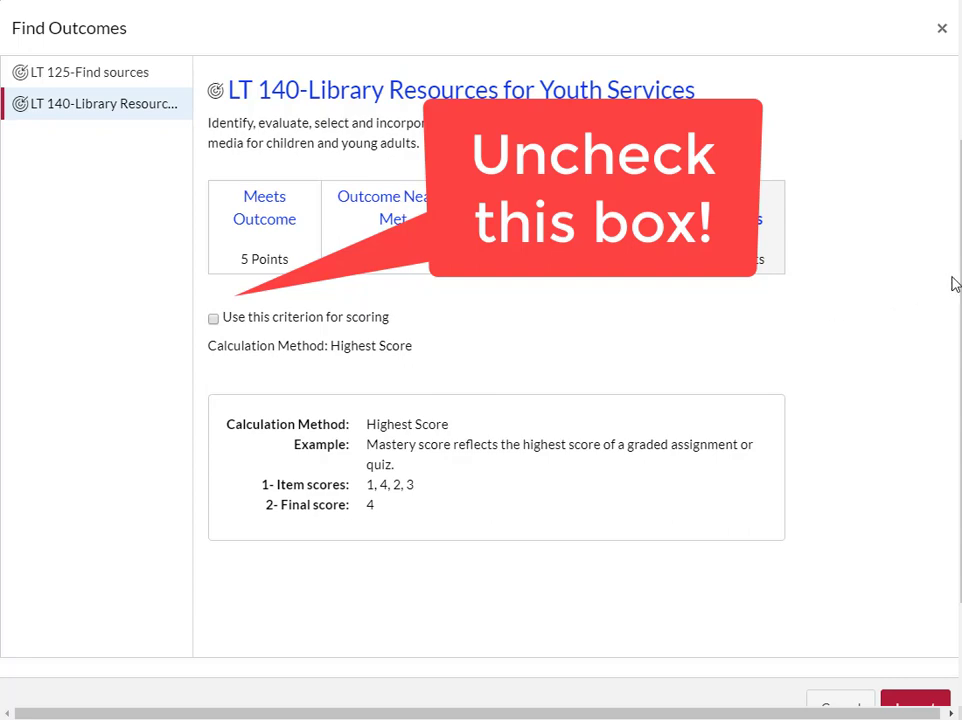
{"action": "scroll", "coordinate": [953, 284], "scroll_direction": "down", "scroll_amount": 1}
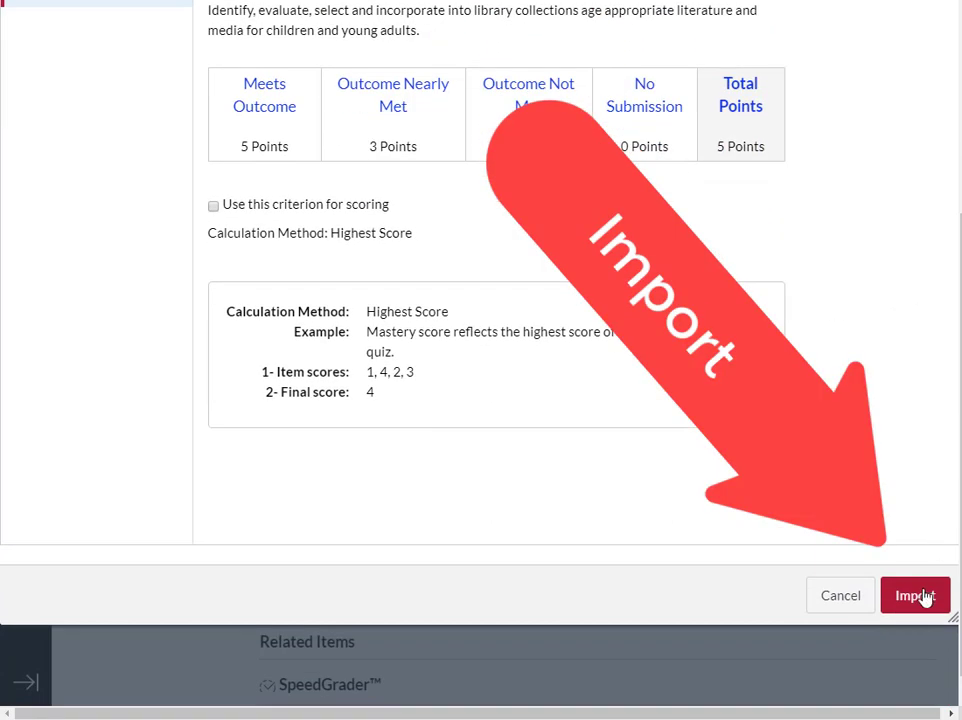
{"action": "left_click", "coordinate": [922, 597]}
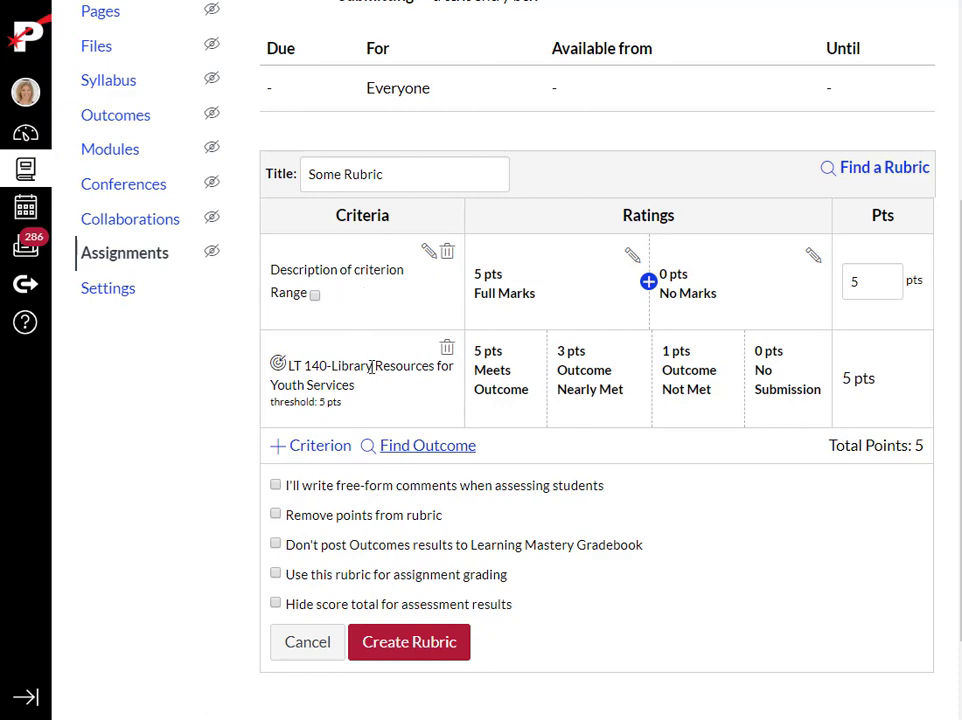
Add another criterion to the rubric by duplicating "Description of criterion", keeping its default description.
{"action": "left_click", "coordinate": [322, 446]}
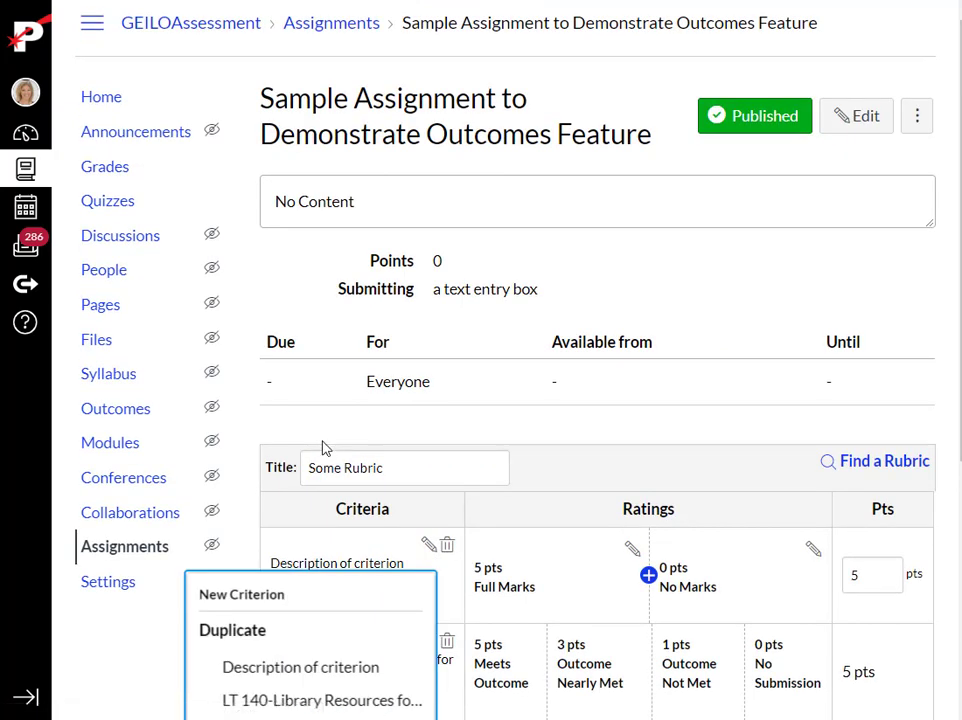
{"action": "left_click_drag", "start_coordinate": [960, 205], "coordinate": [960, 297]}
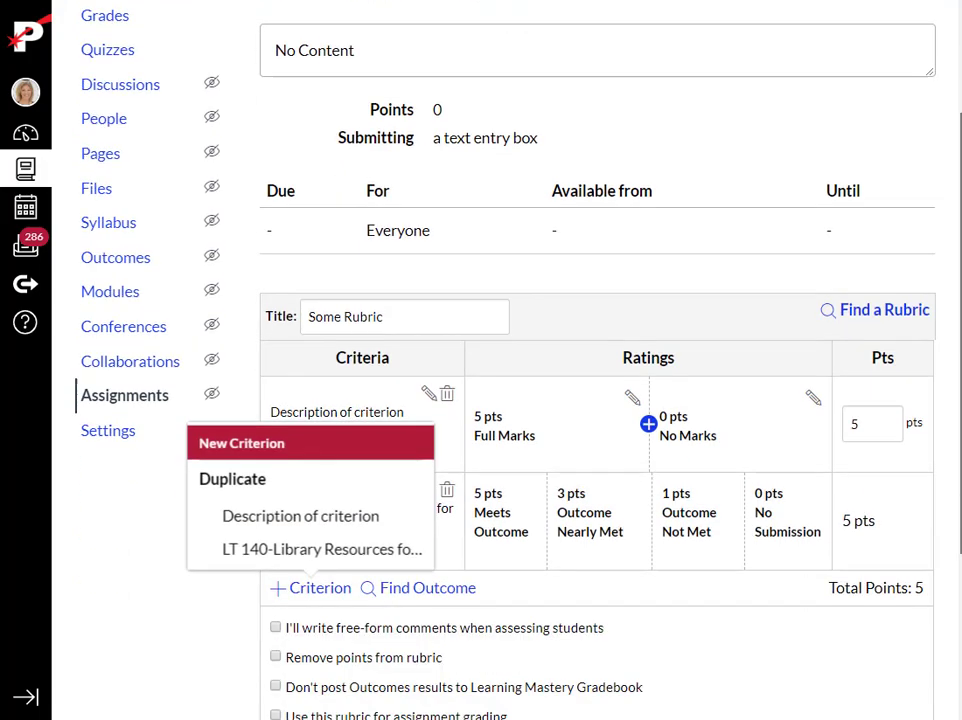
{"action": "left_click", "coordinate": [301, 515]}
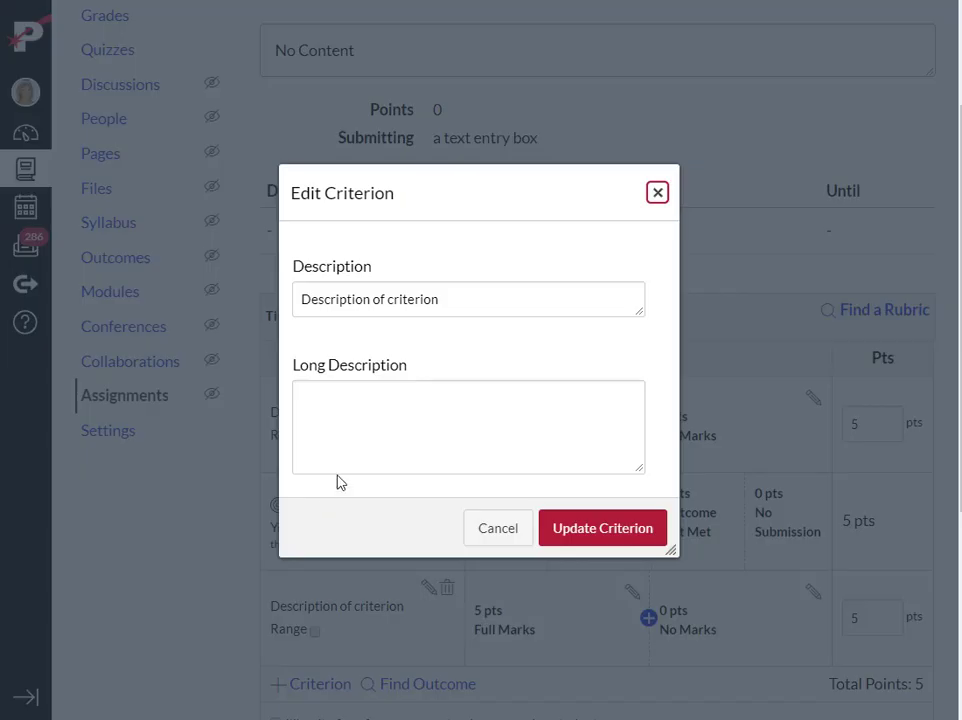
{"action": "left_click", "coordinate": [590, 540]}
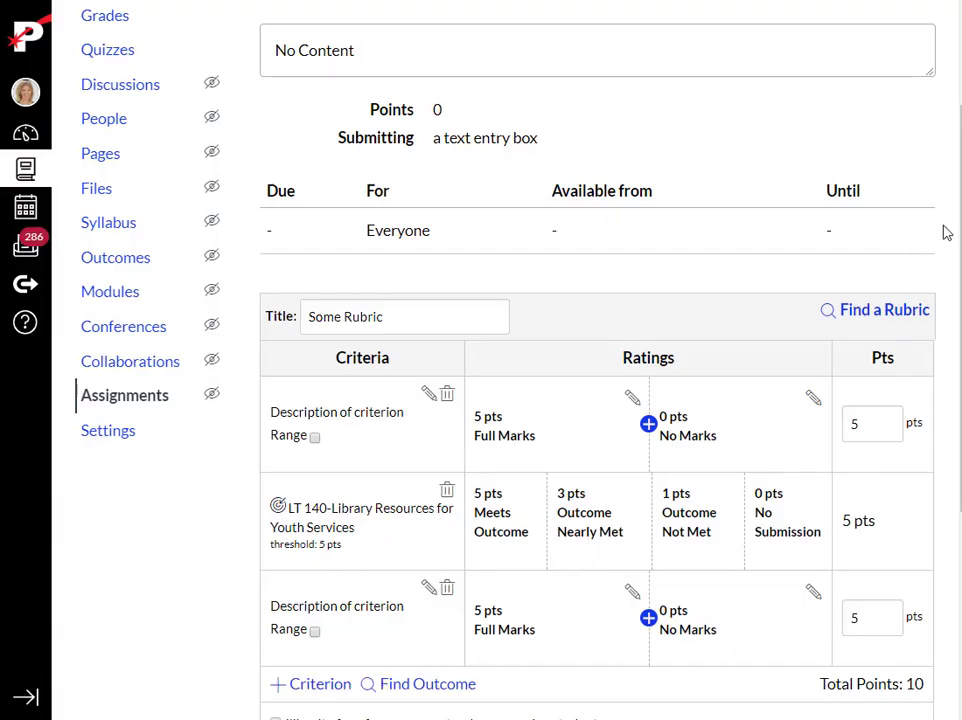
Compare the points of the two regular criteria and the outcome with the rubric's total points.
{"action": "scroll", "coordinate": [957, 365], "scroll_direction": "down", "scroll_amount": 2}
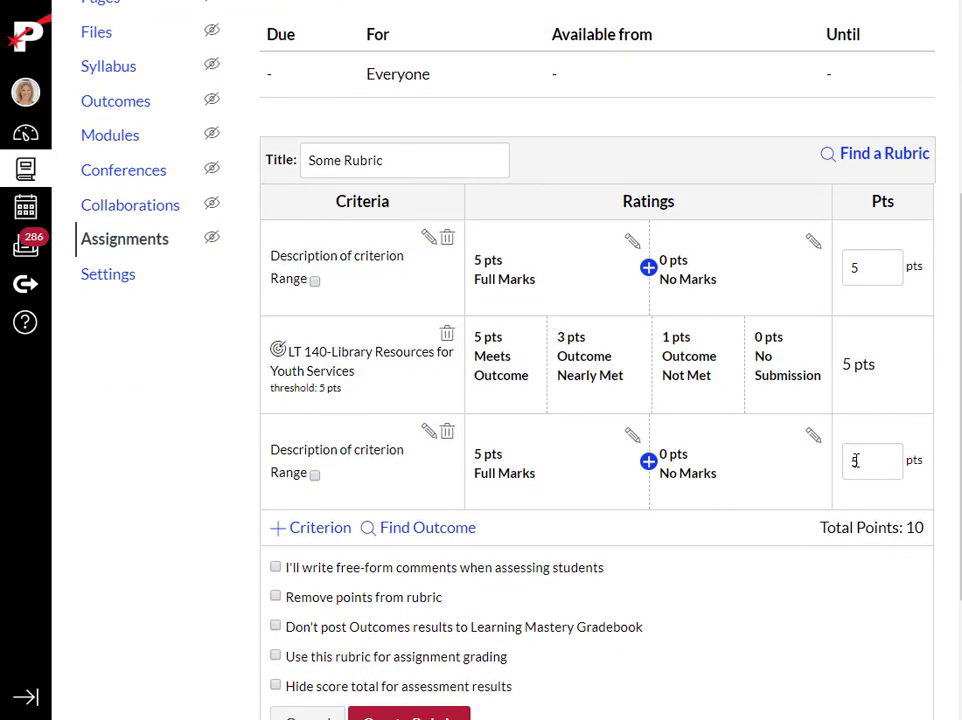
{"action": "double_click", "coordinate": [855, 461]}
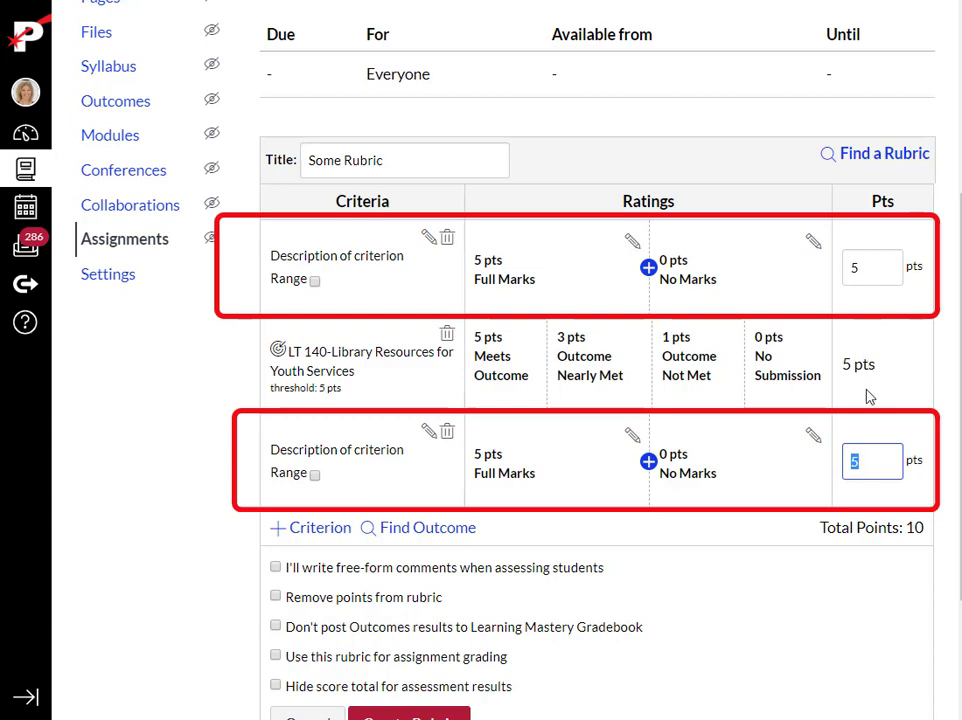
{"action": "left_click_drag", "start_coordinate": [925, 530], "coordinate": [903, 529]}
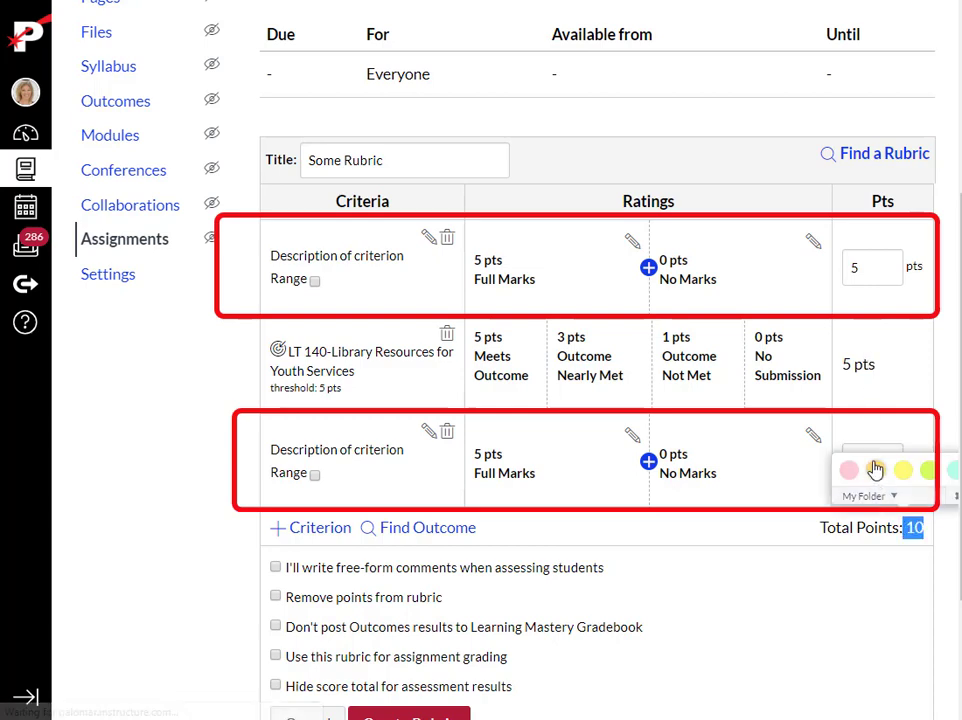
{"action": "left_click", "coordinate": [754, 466]}
{"action": "scroll", "coordinate": [871, 455], "scroll_direction": "down", "scroll_amount": 1}
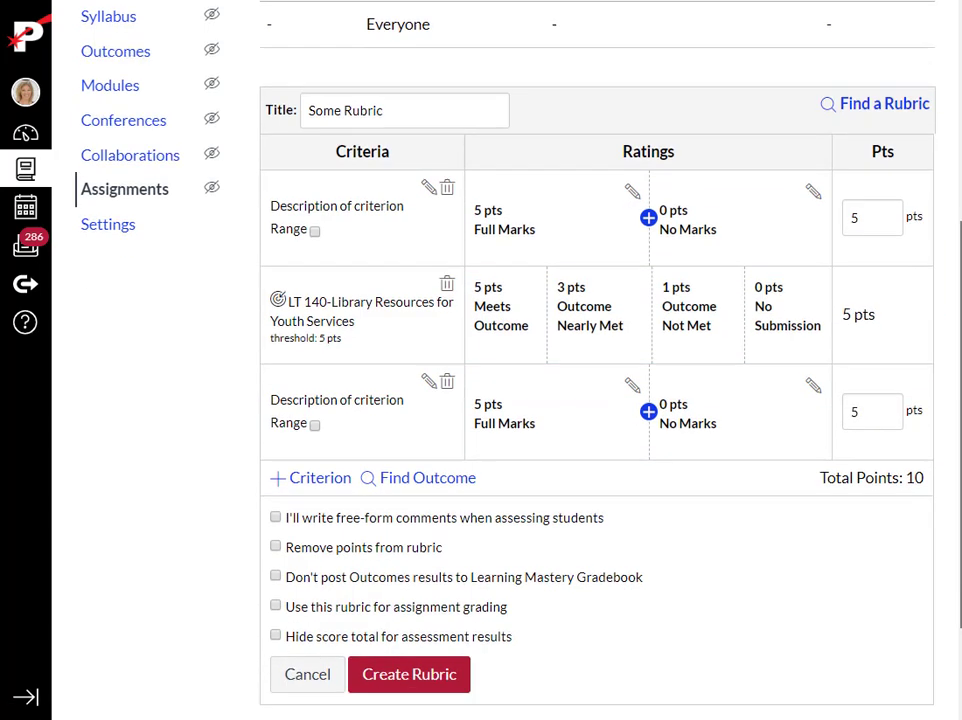
{"action": "left_click", "coordinate": [869, 358]}
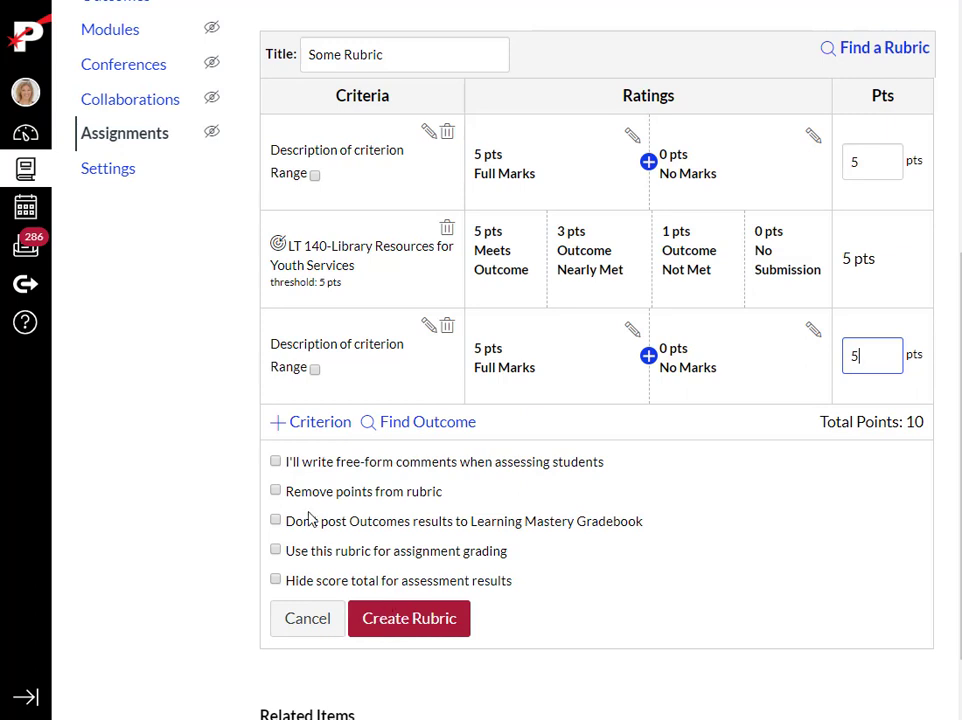
Try the free-form comments option, turn it off again, and create the assignment's rubric.
{"action": "left_click", "coordinate": [276, 463]}
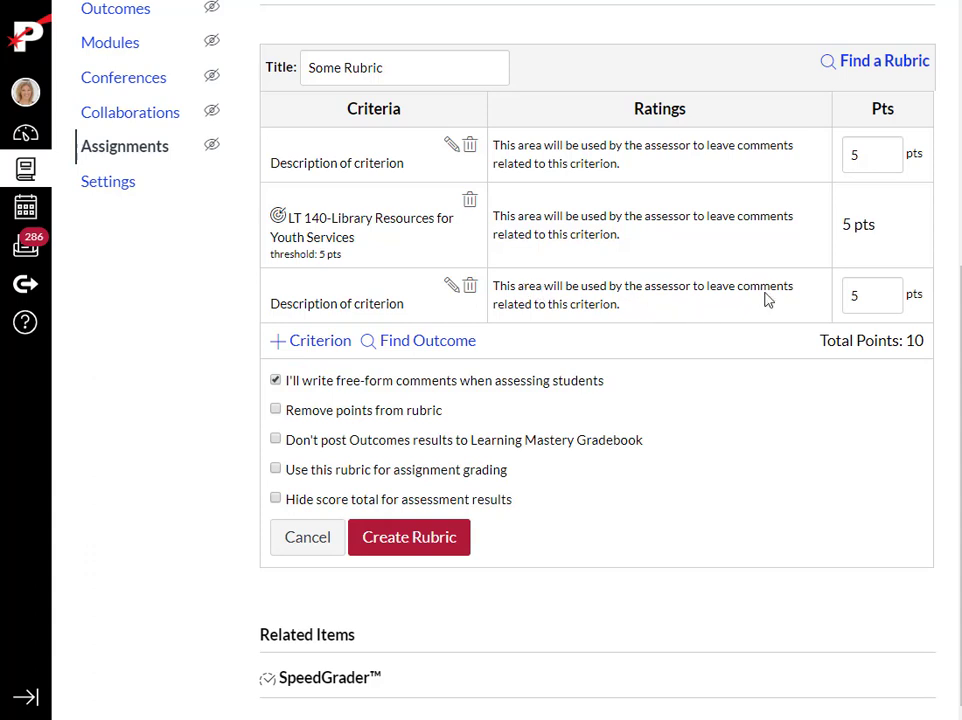
{"action": "left_click", "coordinate": [275, 381]}
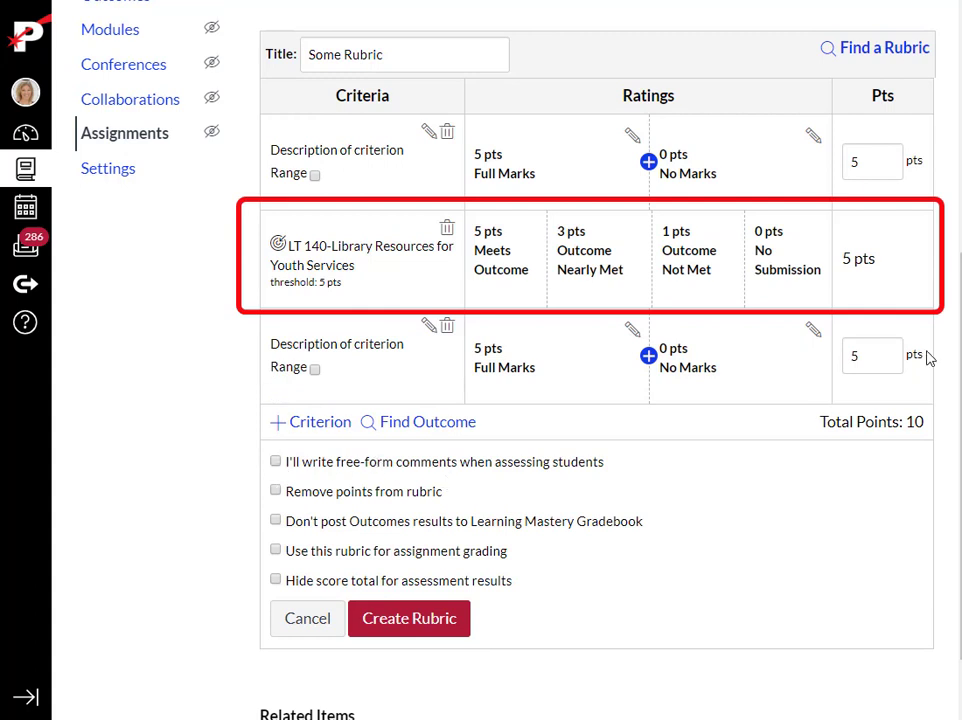
{"action": "scroll", "coordinate": [928, 357], "scroll_direction": "down", "scroll_amount": 1}
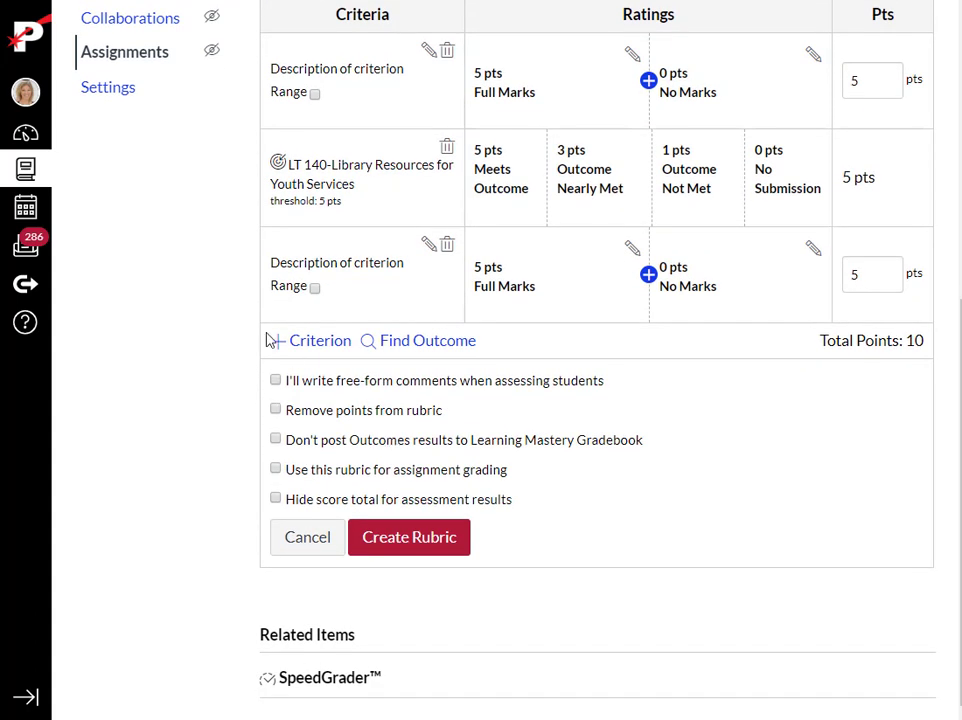
{"action": "left_click", "coordinate": [420, 538]}
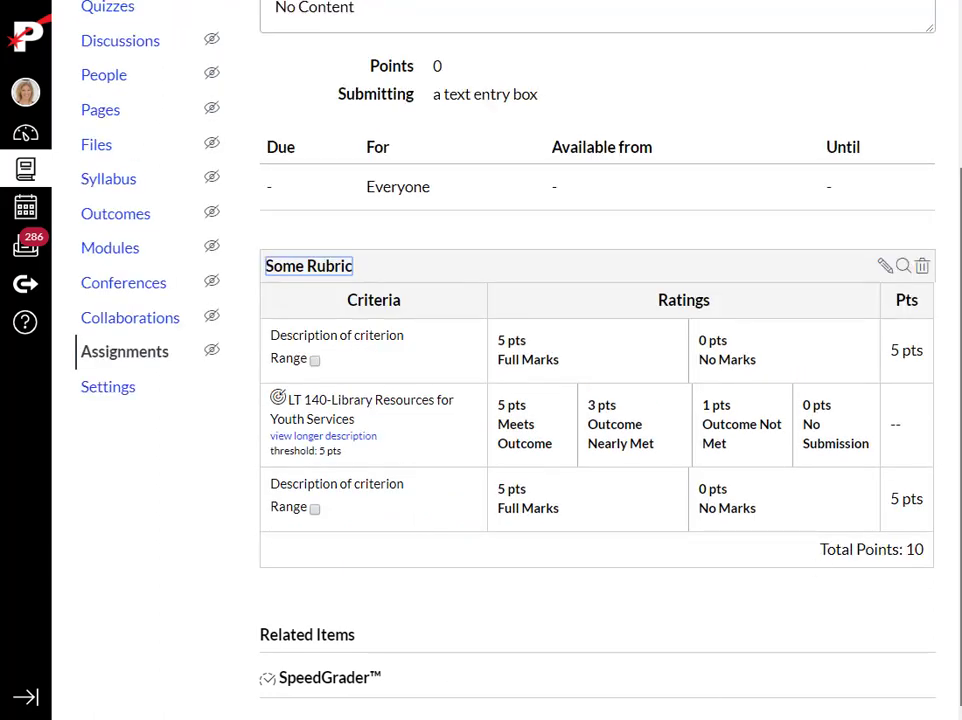
{"action": "scroll", "coordinate": [958, 450], "scroll_direction": "up", "scroll_amount": 1}
{"action": "scroll", "coordinate": [958, 450], "scroll_direction": "up", "scroll_amount": 2}
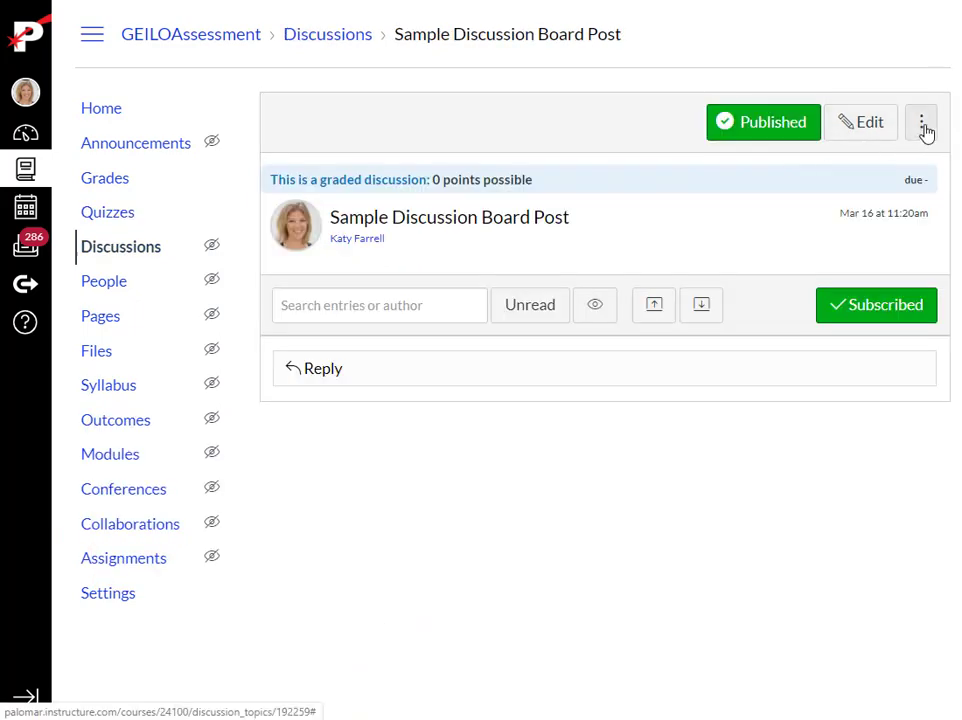
Open the rubric creation for the graded discussion Sample Discussion Board Post.
{"action": "left_click", "coordinate": [922, 125]}
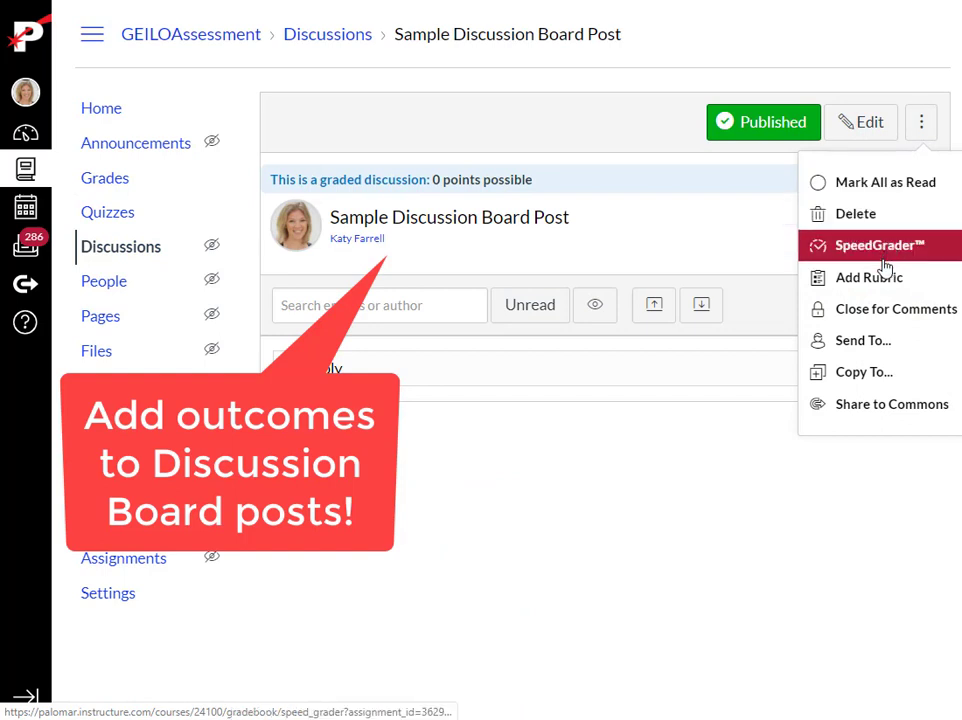
{"action": "left_click", "coordinate": [820, 279]}
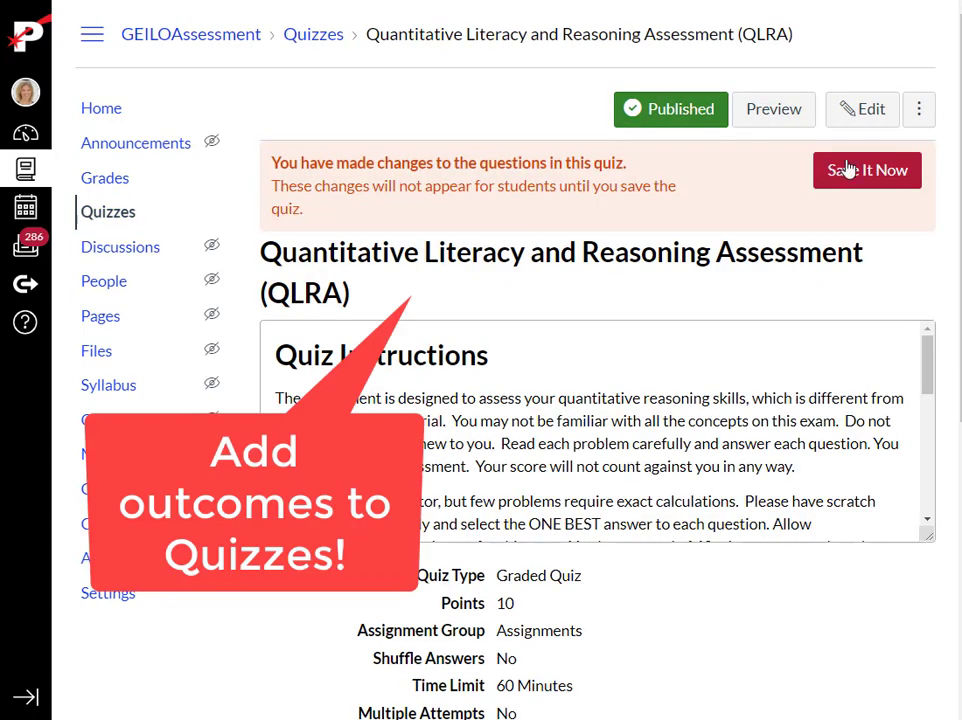
Start a rubric for the QLRA quiz and import the outcome LT 125-Find sources, without using it for scoring.
{"action": "left_click", "coordinate": [918, 112]}
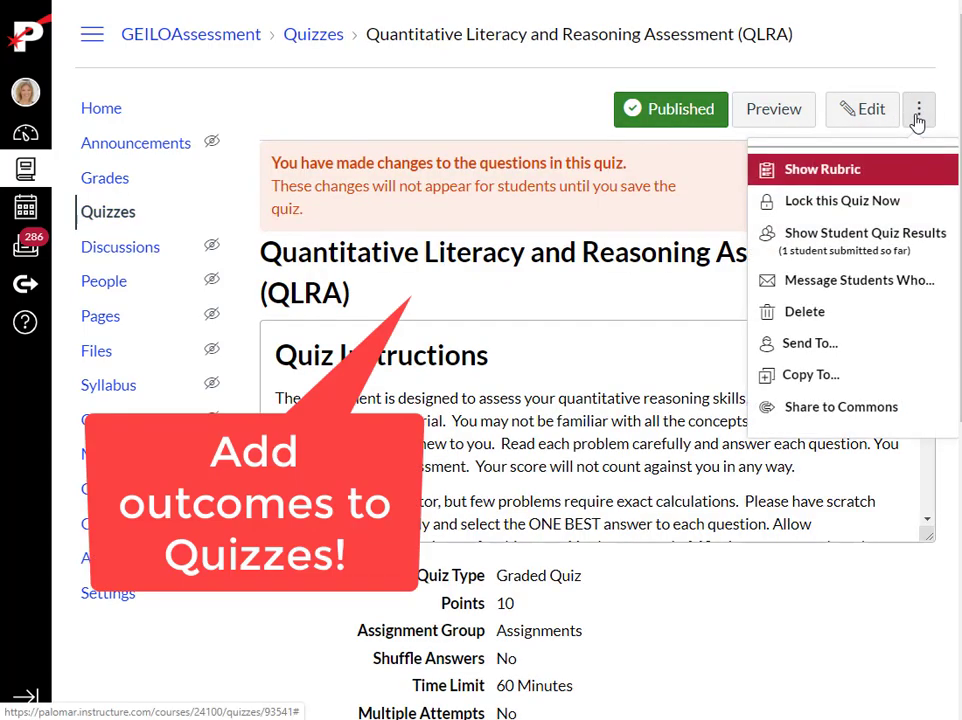
{"action": "left_click", "coordinate": [826, 176]}
{"action": "left_click", "coordinate": [298, 224]}
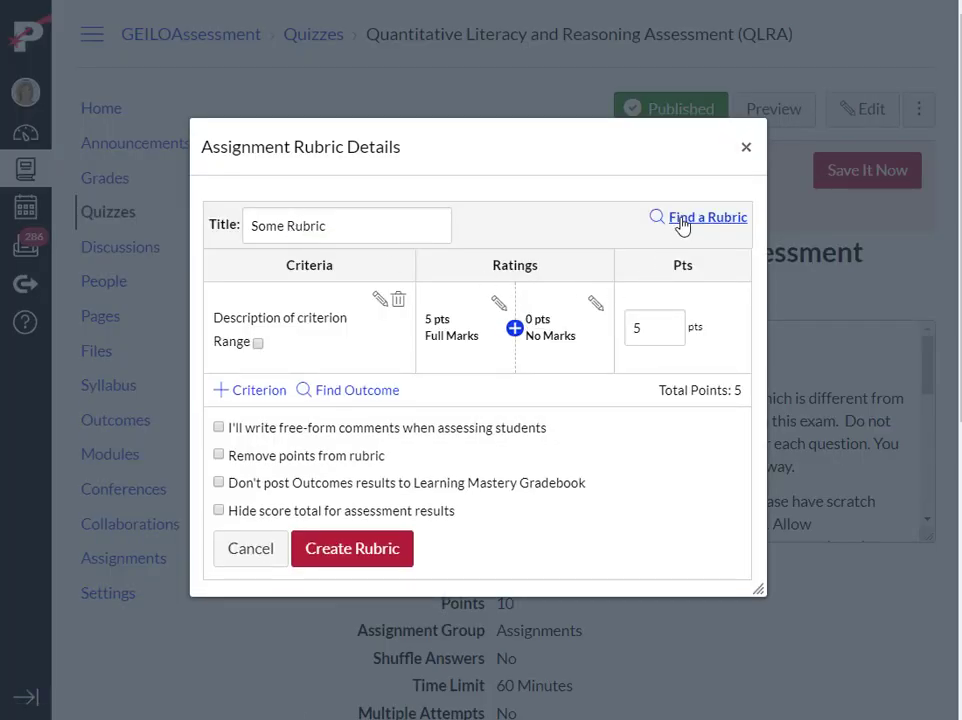
{"action": "left_click", "coordinate": [357, 391]}
{"action": "left_click", "coordinate": [89, 76]}
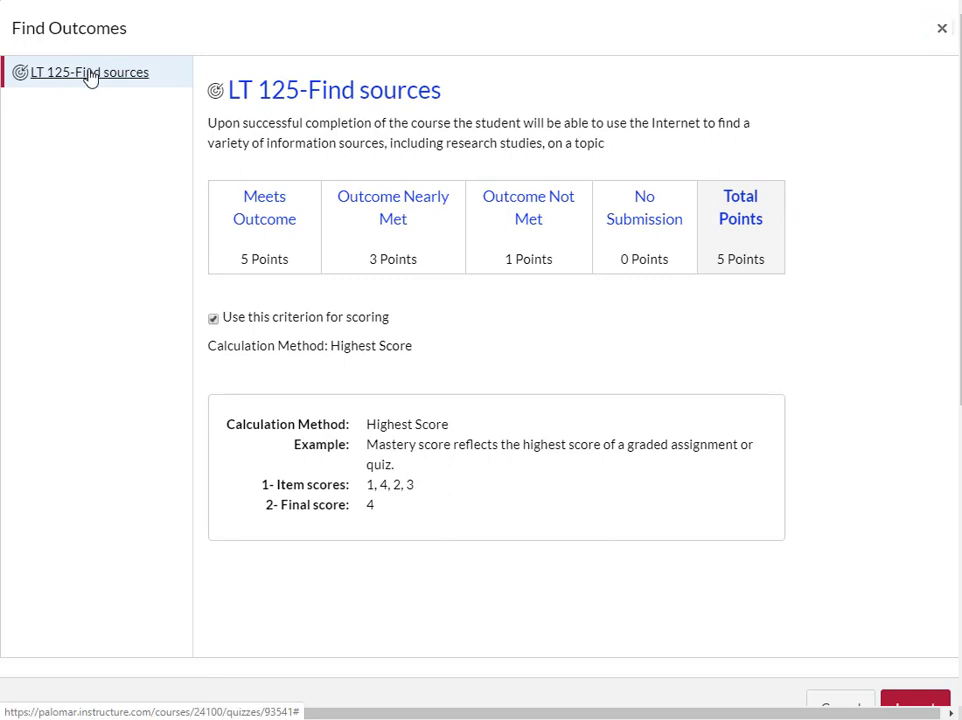
{"action": "scroll", "coordinate": [952, 387], "scroll_direction": "down", "scroll_amount": 2}
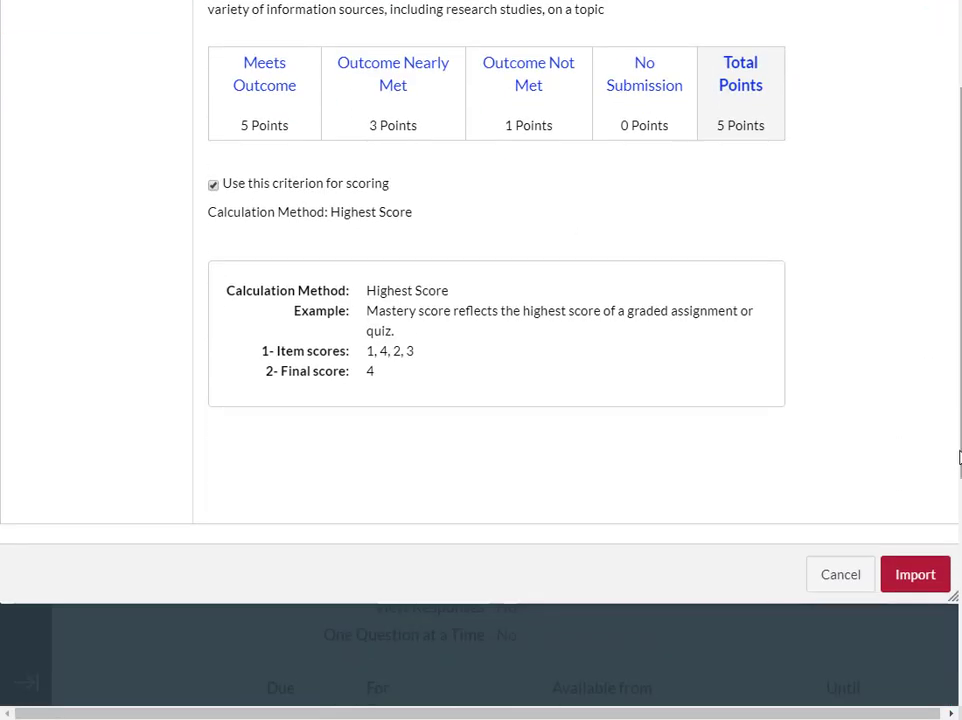
{"action": "left_click", "coordinate": [213, 190]}
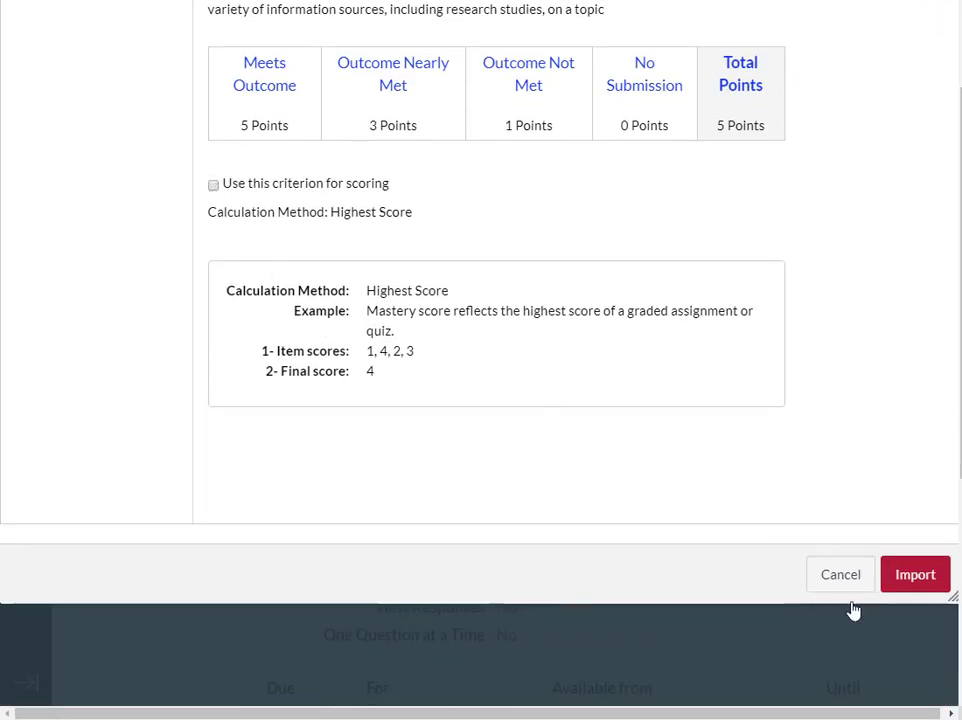
{"action": "left_click", "coordinate": [915, 578]}
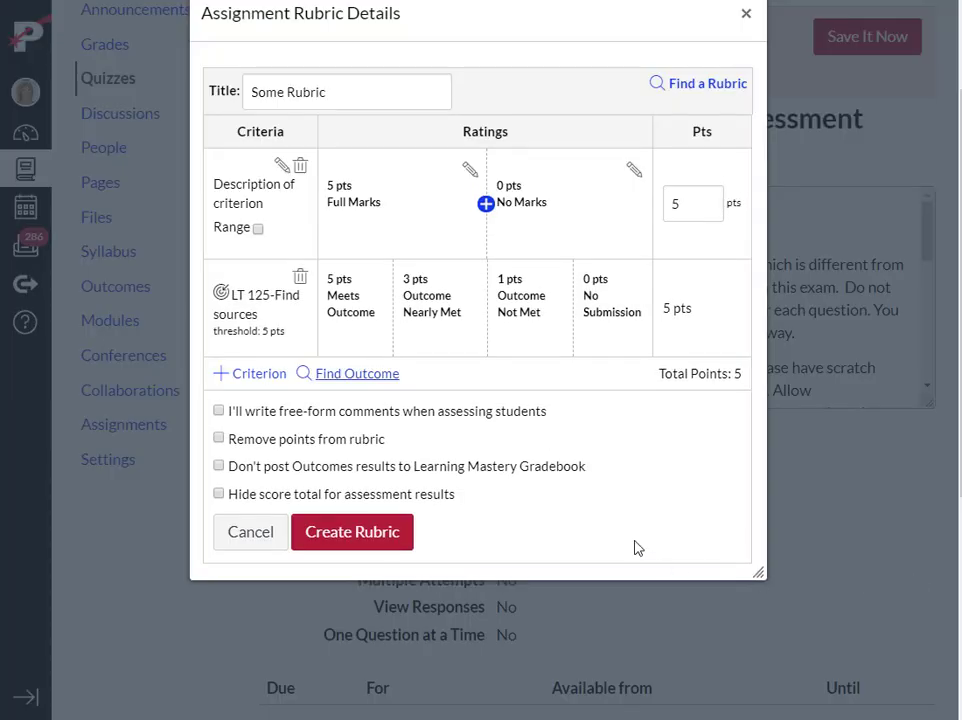
Delete the default criterion from the quiz rubric, create the rubric with only the outcome, and close its details.
{"action": "left_click", "coordinate": [299, 167]}
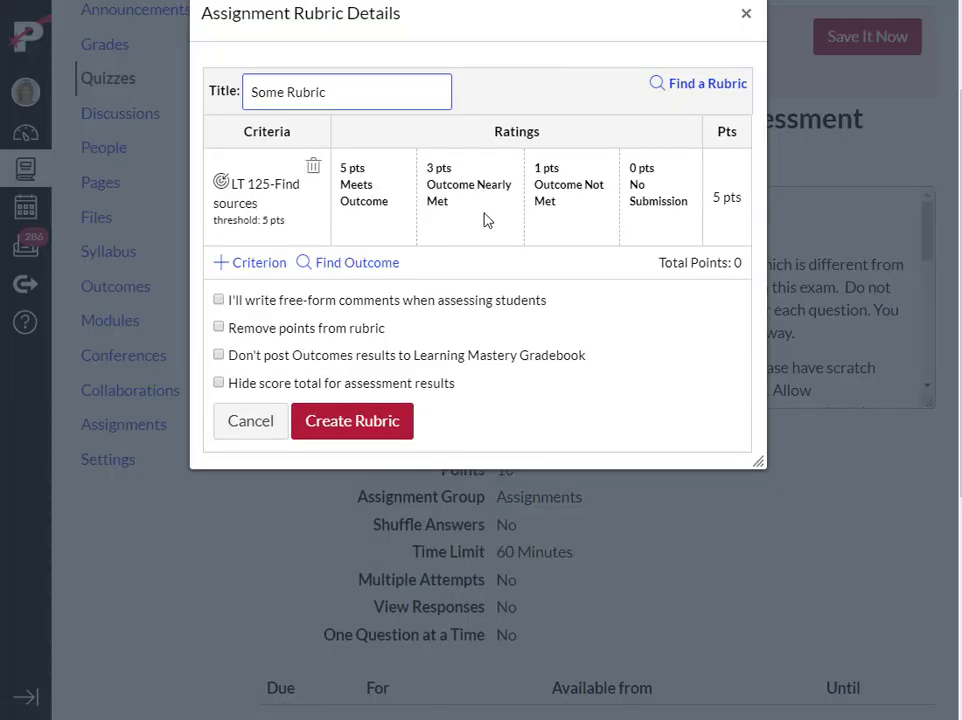
{"action": "left_click", "coordinate": [368, 428]}
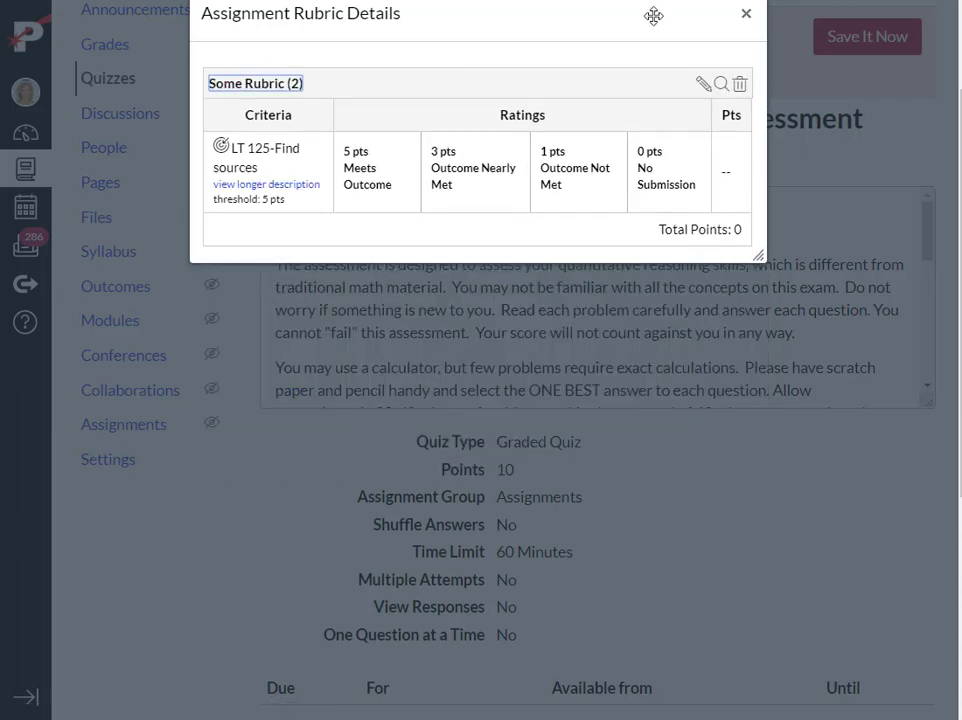
{"action": "left_click_drag", "start_coordinate": [651, 15], "coordinate": [671, 120]}
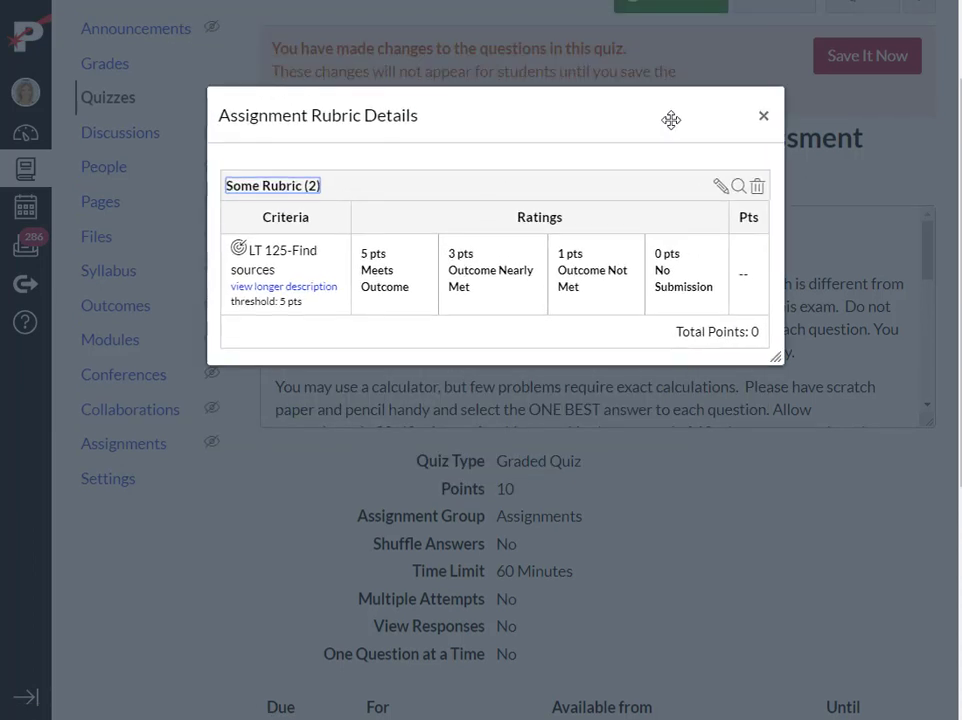
{"action": "left_click", "coordinate": [762, 116]}
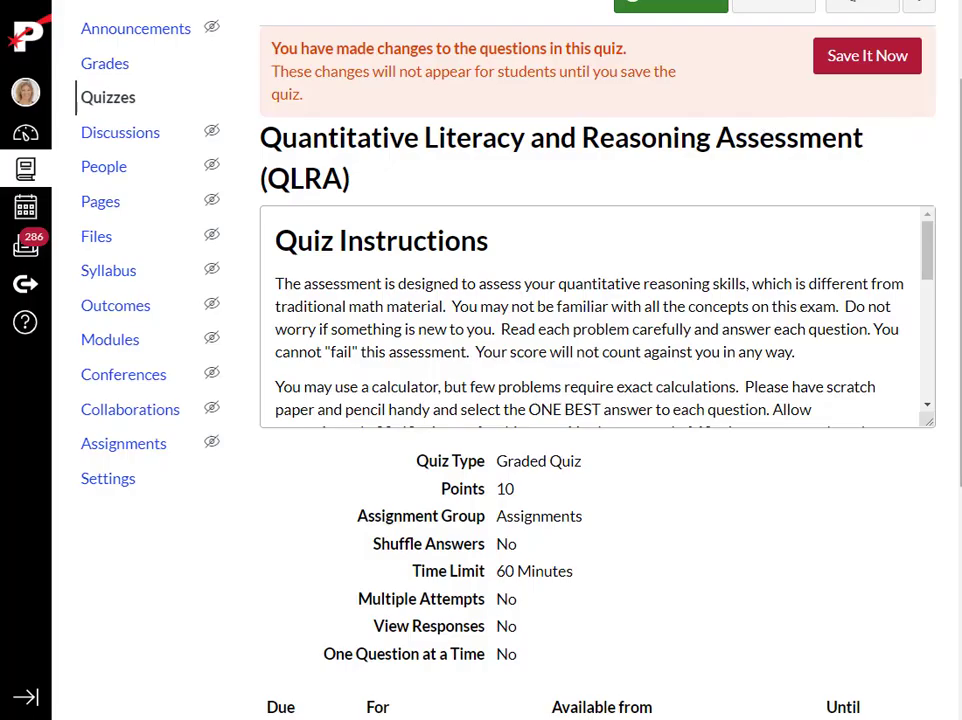
{"action": "scroll", "coordinate": [777, 128], "scroll_direction": "down", "scroll_amount": 3}
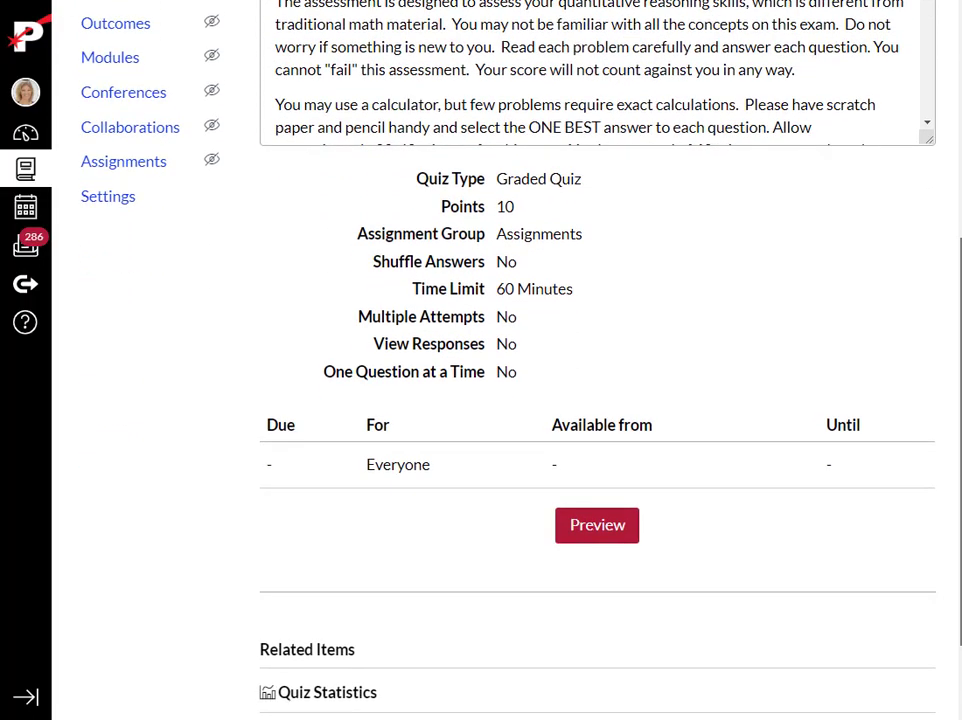
{"action": "scroll", "coordinate": [597, 400], "scroll_direction": "up", "scroll_amount": 5}
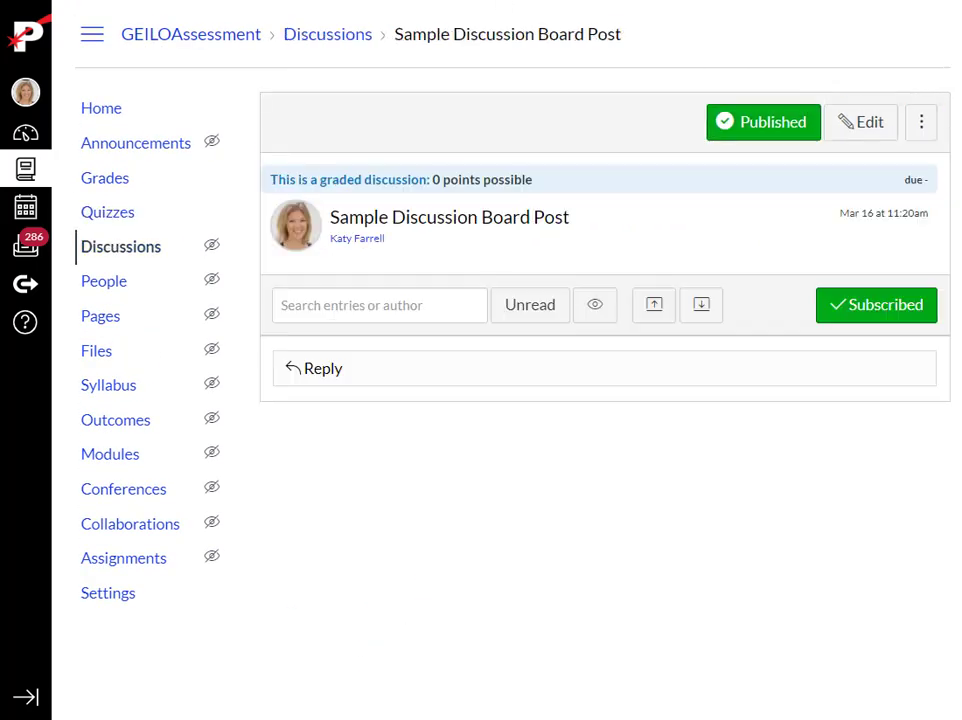
Open SpeedGrader for Sample Discussion Board Post, display its rubric, and widen the grading area until all ratings fit.
{"action": "left_click", "coordinate": [921, 124]}
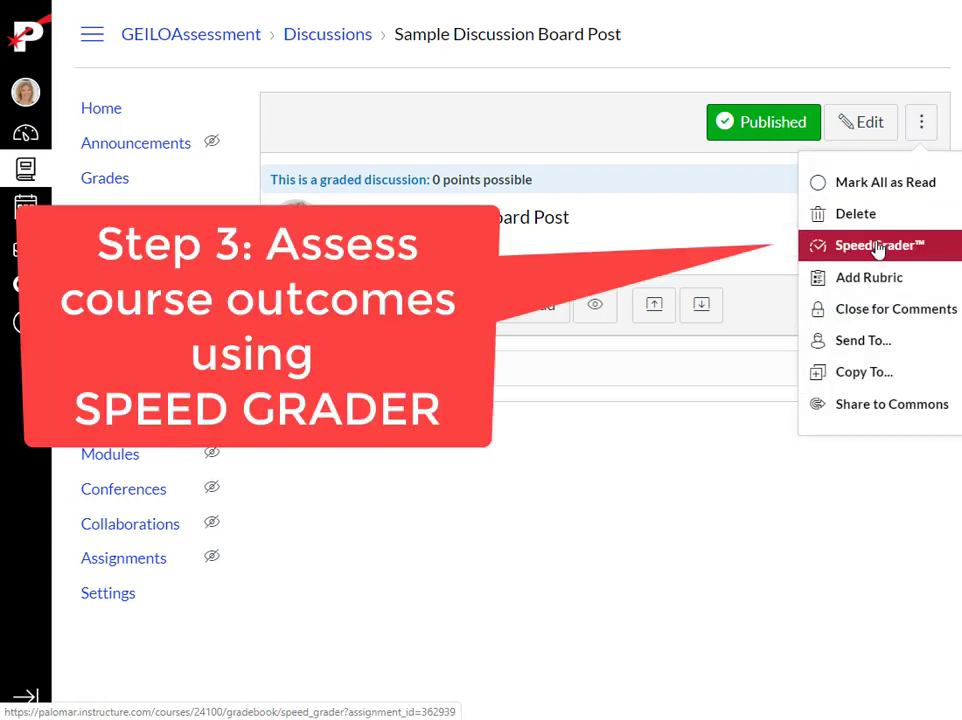
{"action": "left_click", "coordinate": [878, 247]}
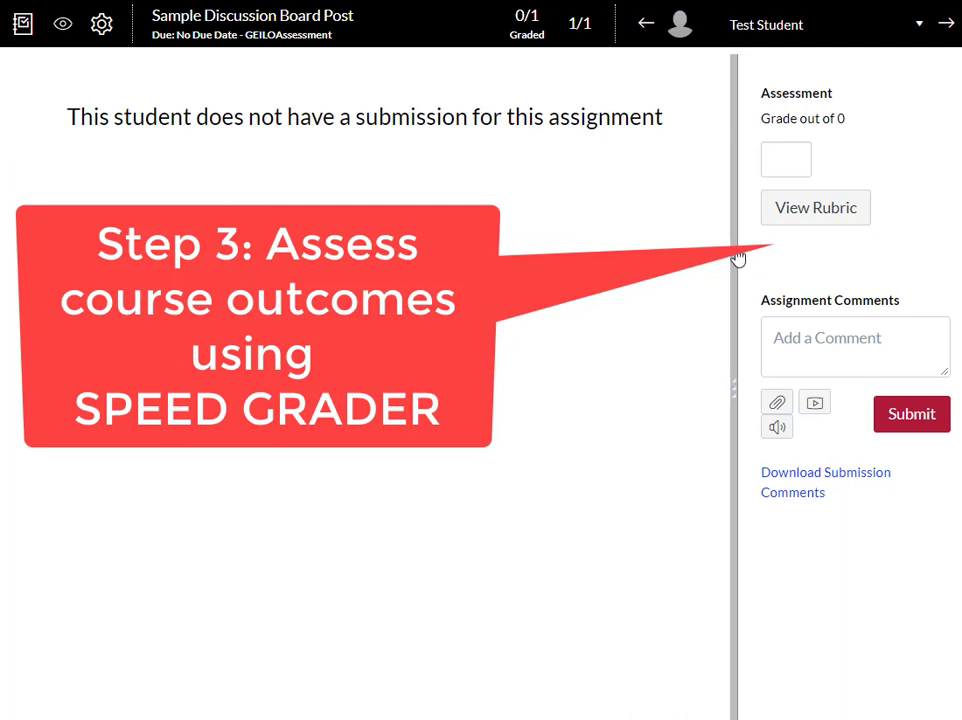
{"action": "left_click_drag", "start_coordinate": [738, 258], "coordinate": [537, 260]}
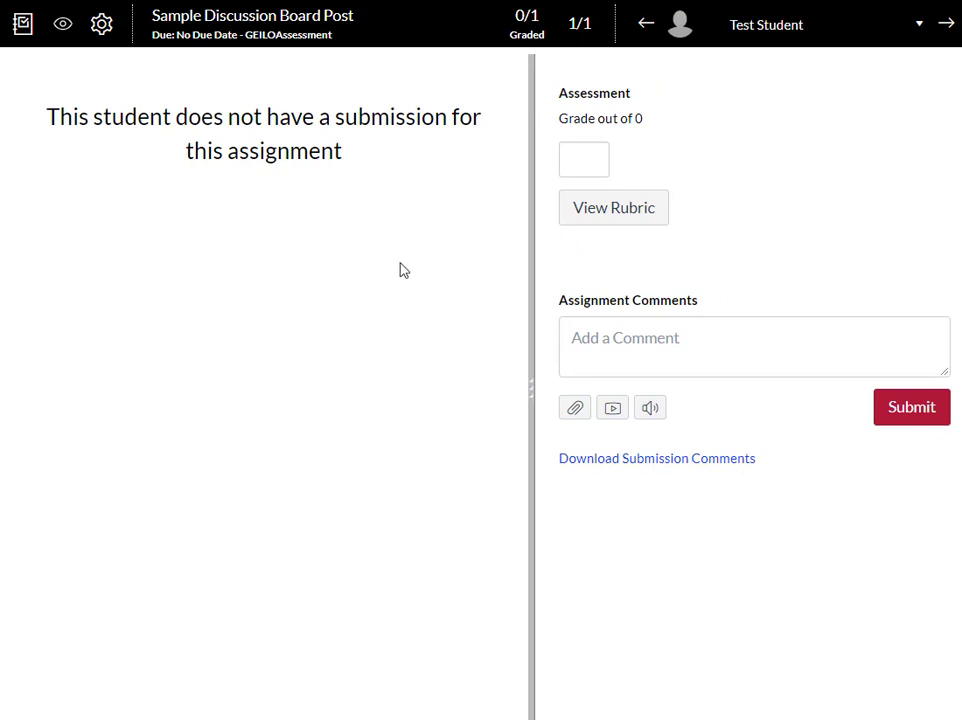
{"action": "left_click", "coordinate": [610, 214]}
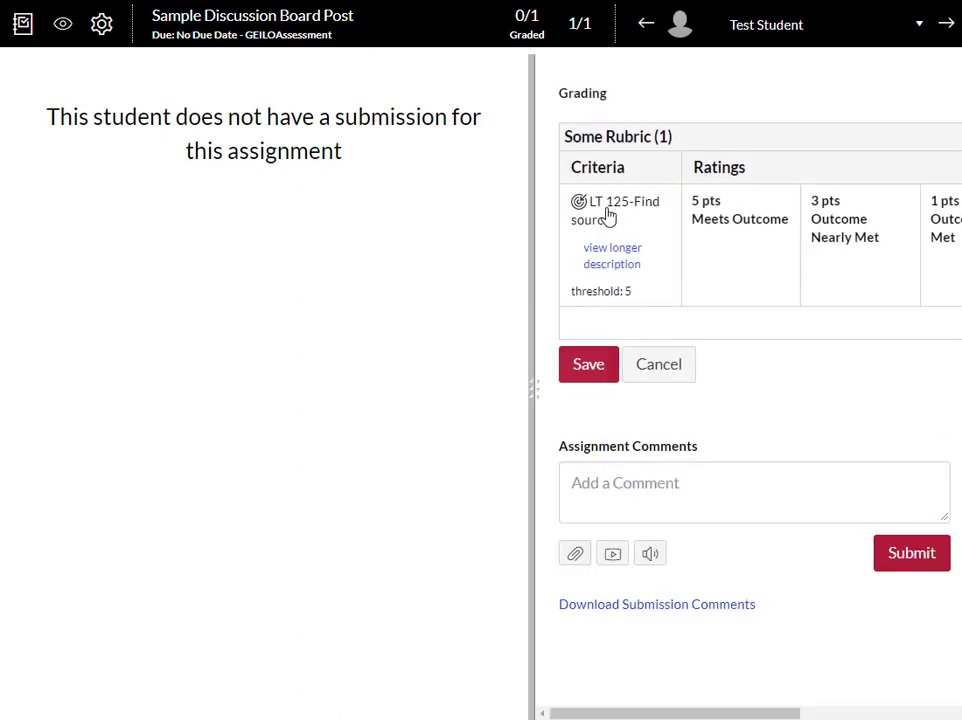
{"action": "left_click_drag", "start_coordinate": [535, 333], "coordinate": [225, 326]}
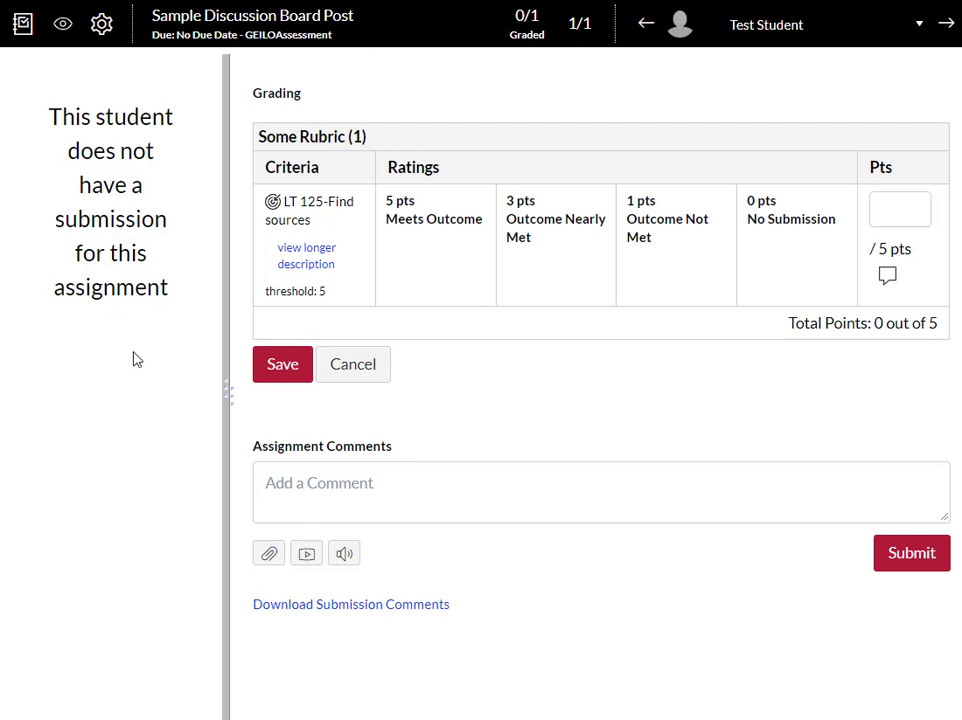
Try the ratings for LT 125-Find sources, settle on Meets Outcome with 5 pts, and save the rubric assessment.
{"action": "left_click", "coordinate": [447, 247]}
{"action": "left_click", "coordinate": [550, 247]}
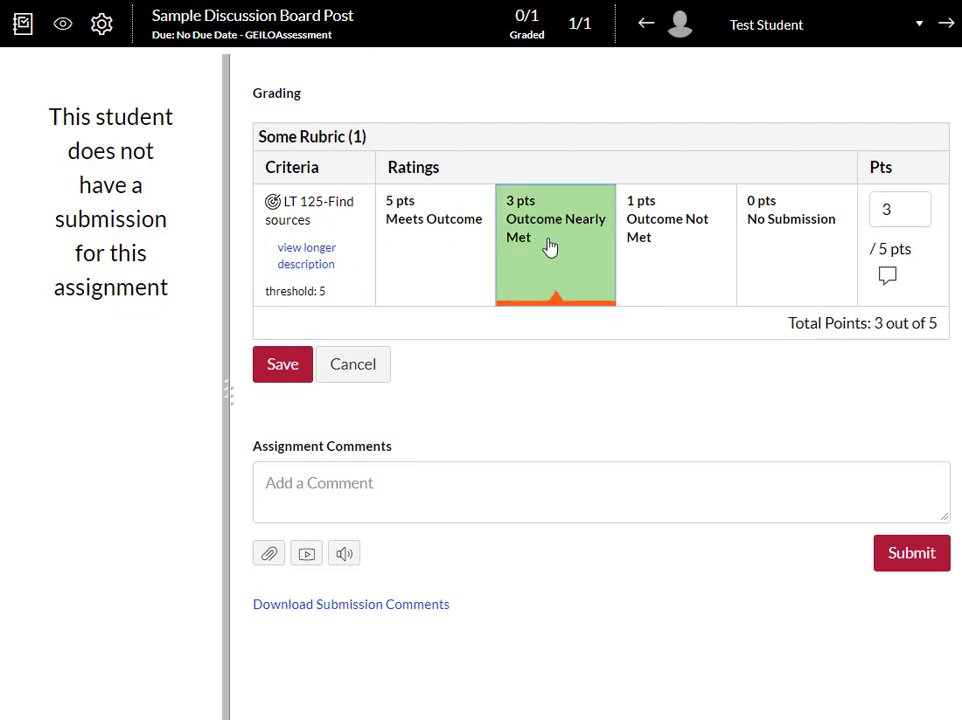
{"action": "left_click", "coordinate": [690, 243]}
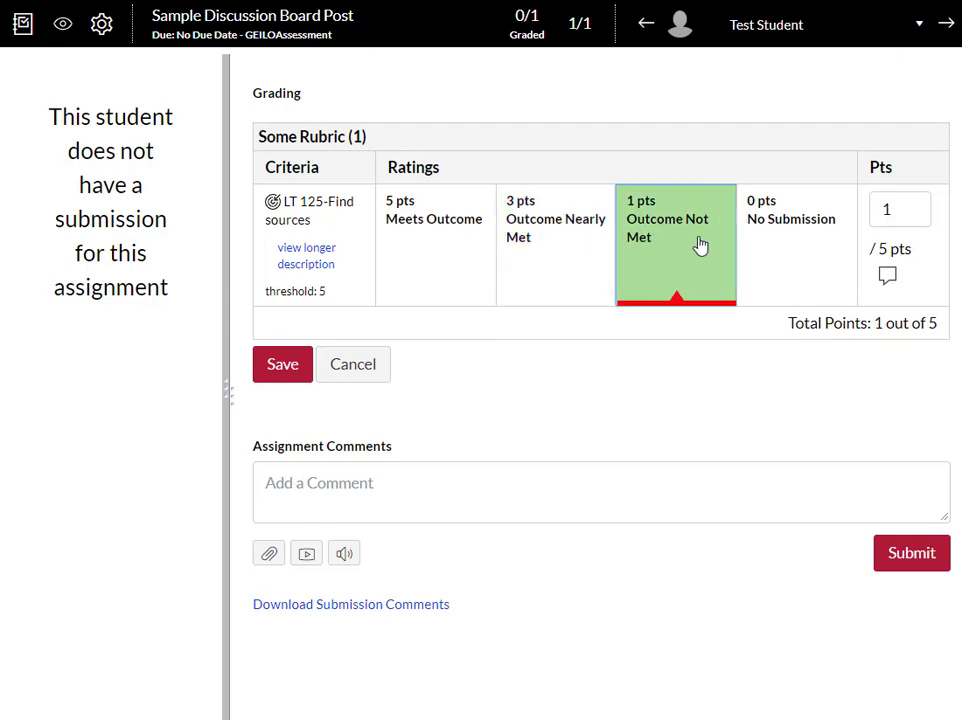
{"action": "left_click", "coordinate": [422, 245]}
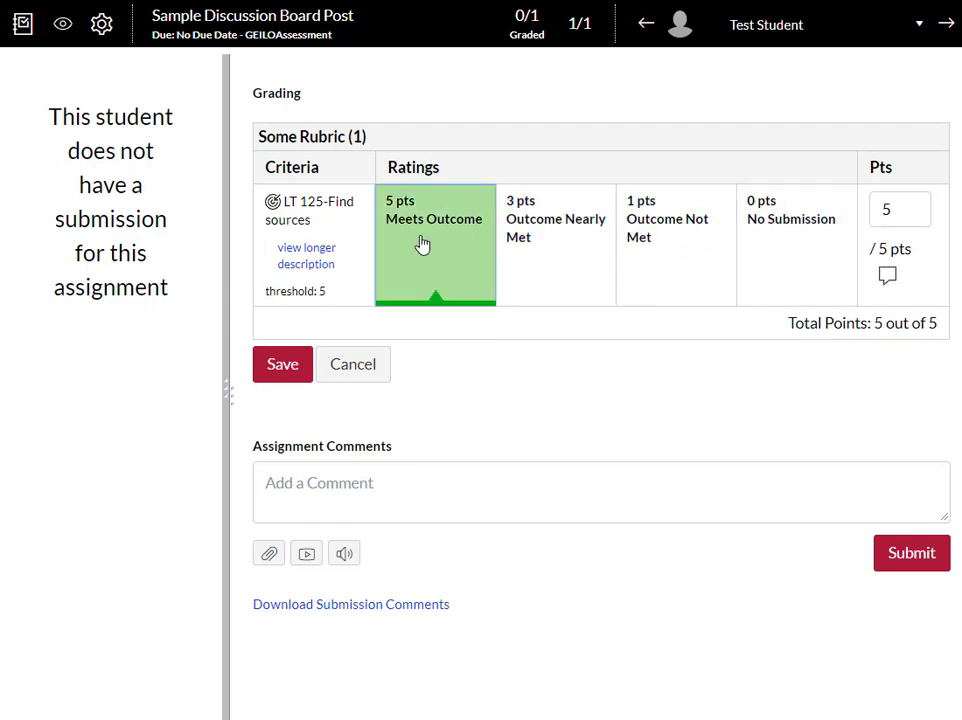
{"action": "left_click", "coordinate": [296, 366]}
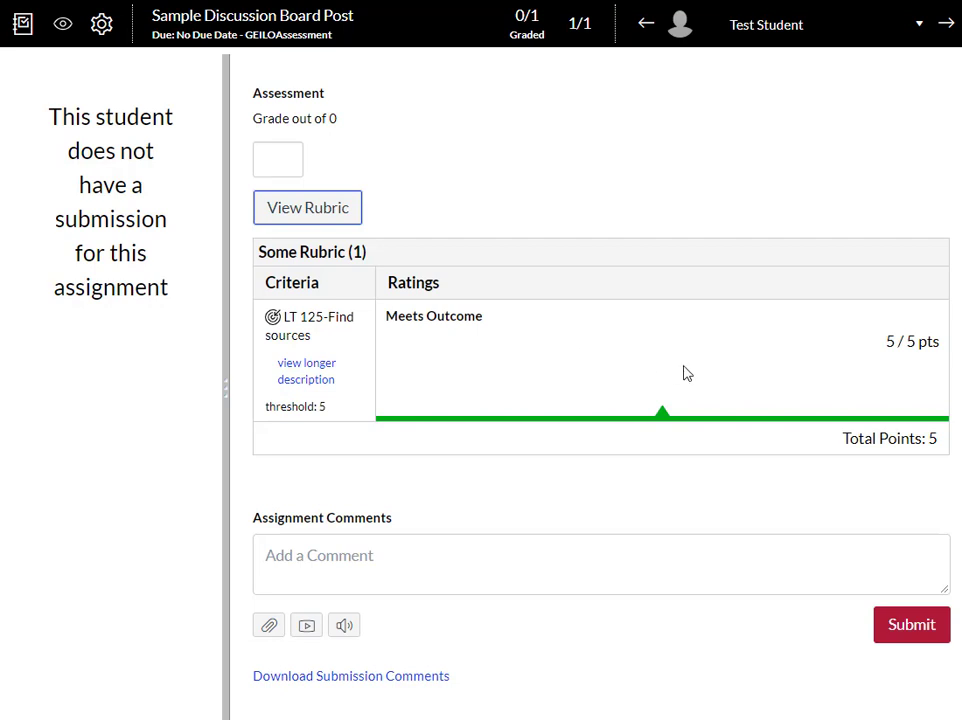
Enter a grade of 30 for the test student's discussion and check the list of students to grade.
{"action": "left_click", "coordinate": [280, 162]}
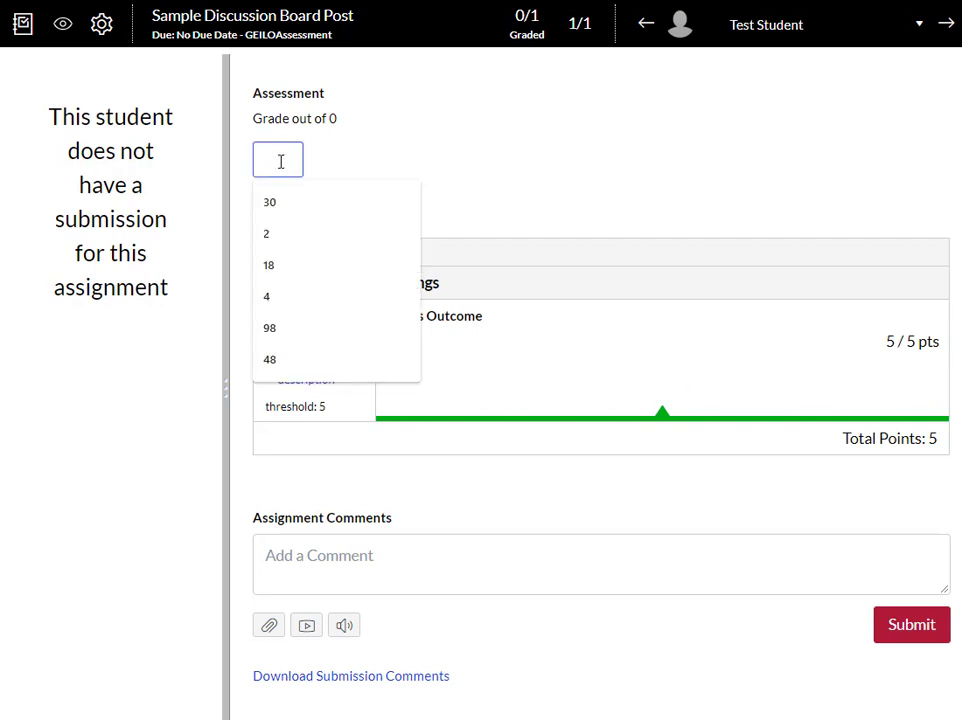
{"action": "type", "text": "30"}
{"action": "key", "text": "Return"}
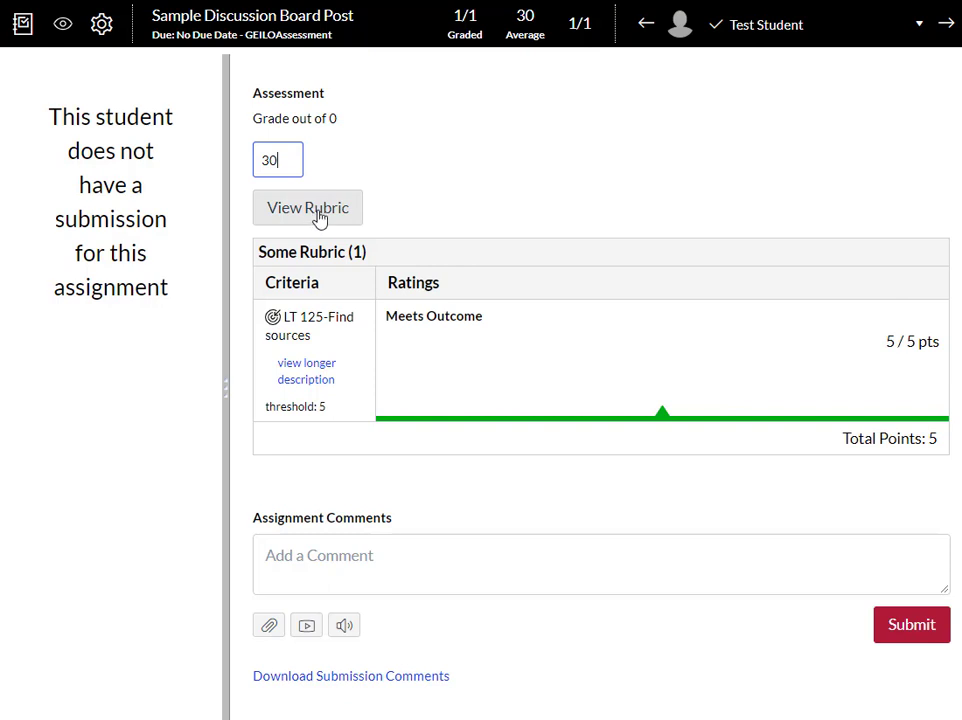
{"action": "left_click", "coordinate": [921, 26]}
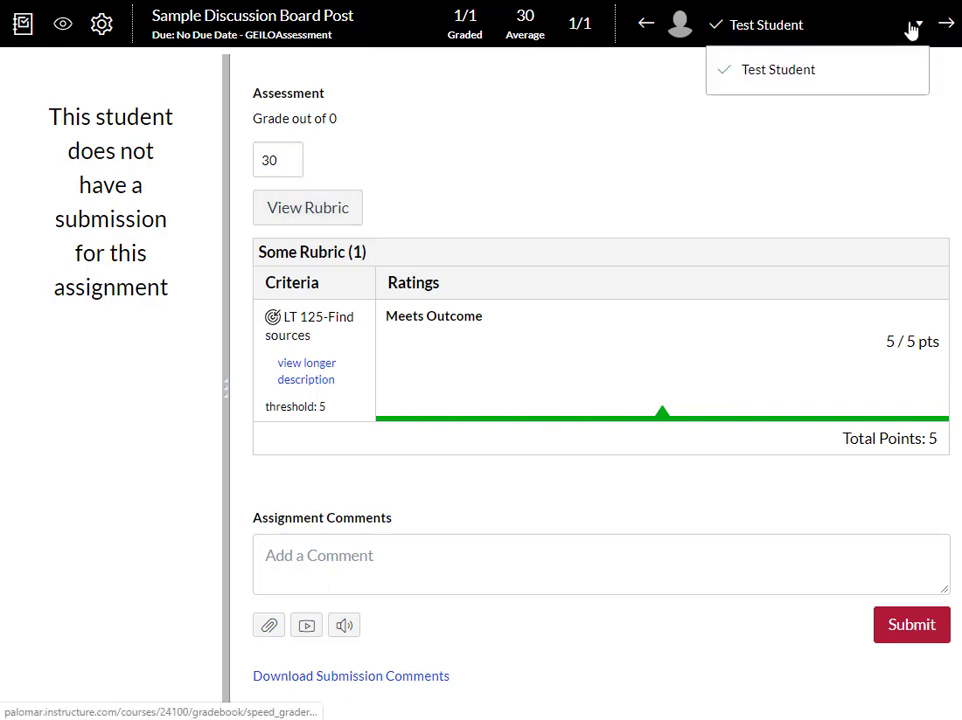
{"action": "left_click", "coordinate": [570, 130]}
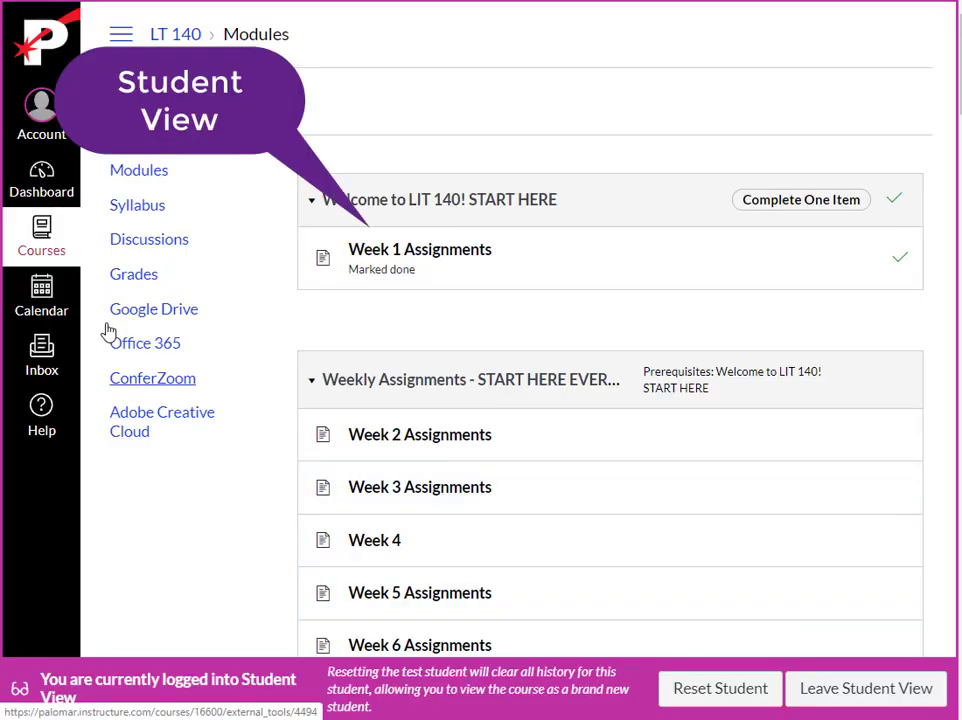
In the LT 140 student view, open the grades and examine the Literature Activity rubric down to its LIT 140 Lit Activity outcome.
{"action": "left_click", "coordinate": [136, 278]}
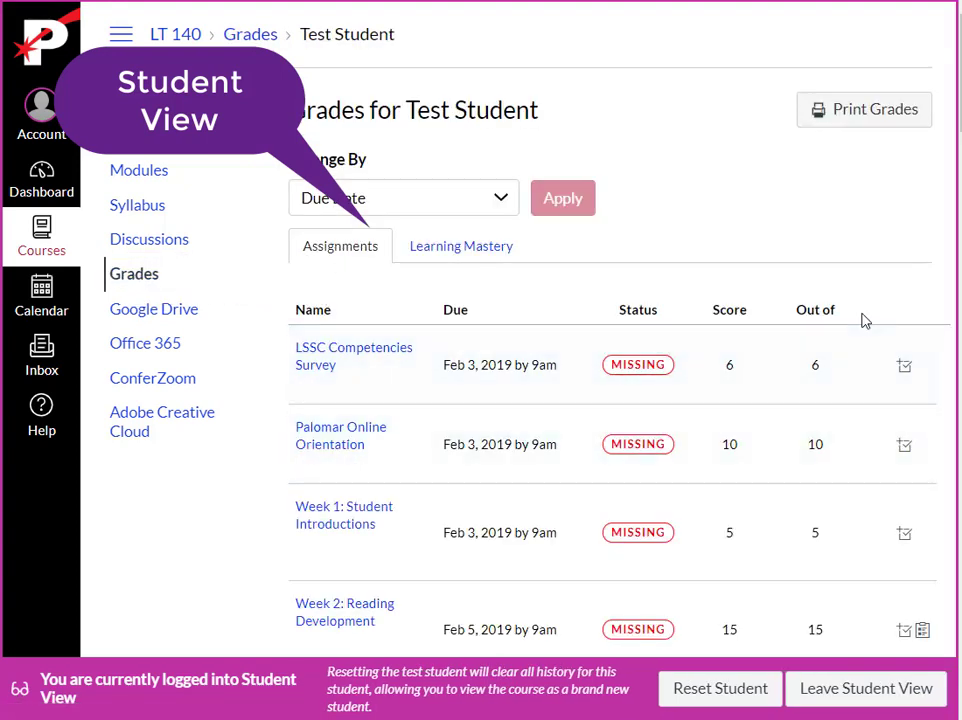
{"action": "scroll", "coordinate": [600, 400], "scroll_direction": "down", "scroll_amount": 3}
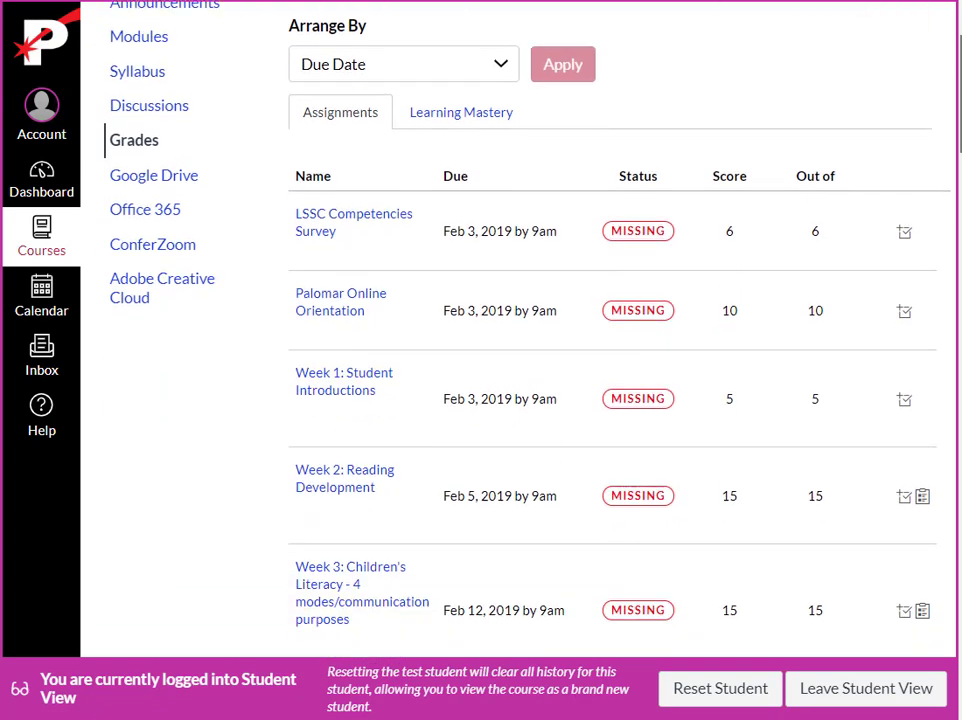
{"action": "scroll", "coordinate": [600, 400], "scroll_direction": "down", "scroll_amount": 5}
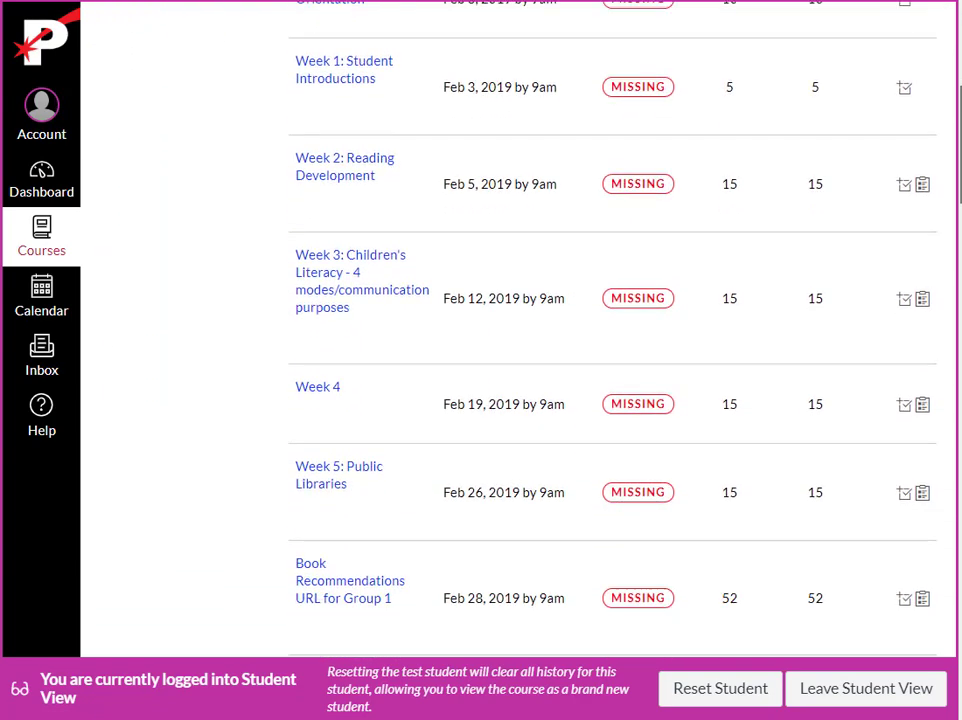
{"action": "scroll", "coordinate": [455, 228], "scroll_direction": "down", "scroll_amount": 5}
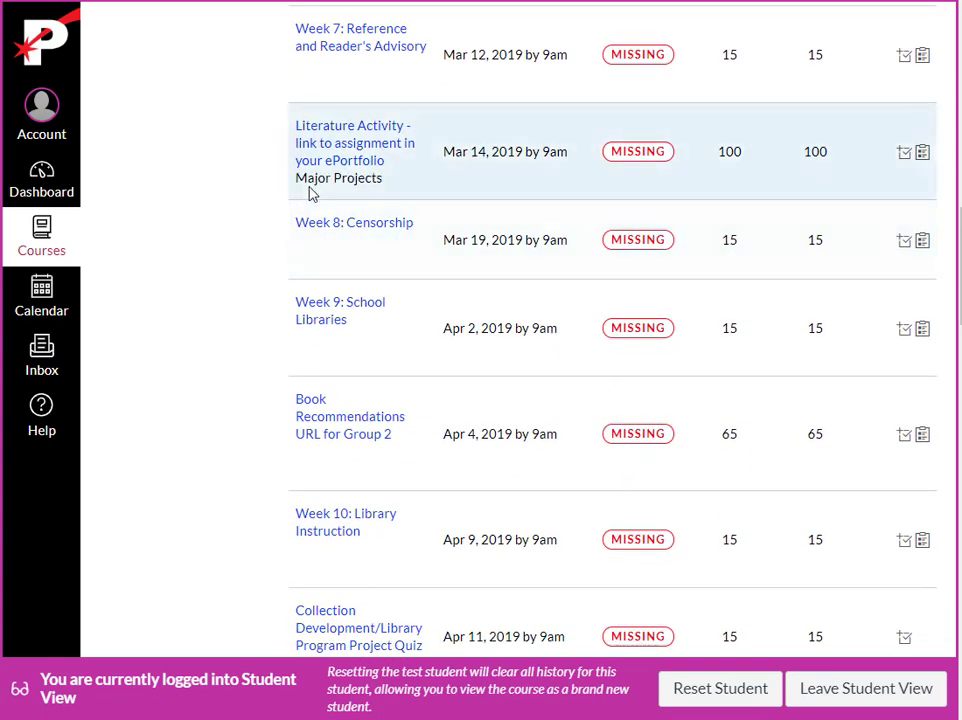
{"action": "left_click", "coordinate": [922, 153]}
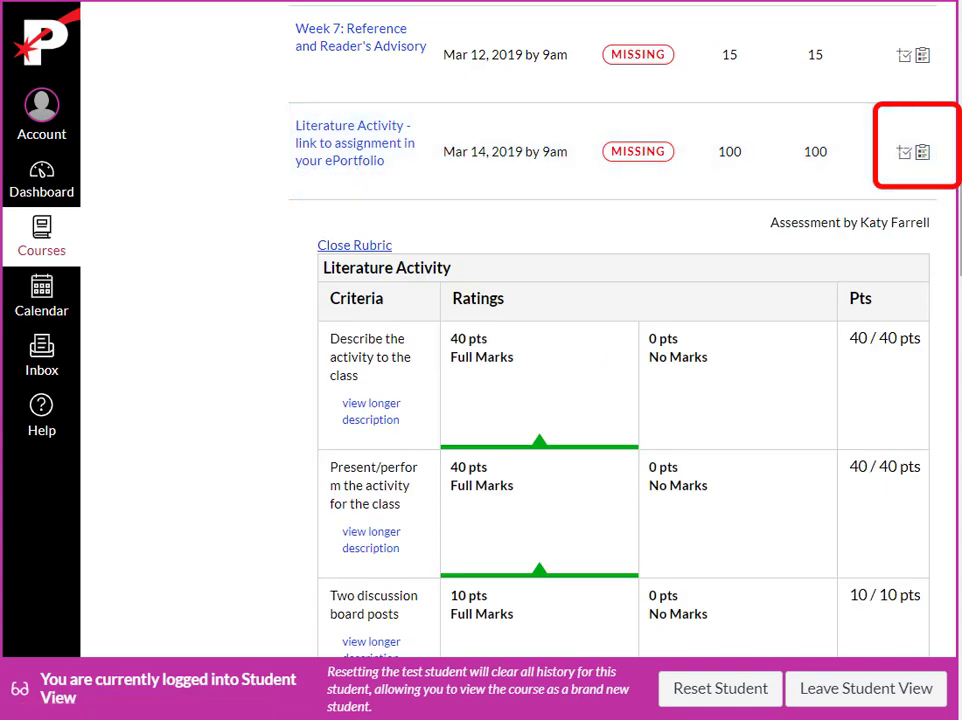
{"action": "scroll", "coordinate": [620, 360], "scroll_direction": "down", "scroll_amount": 1}
{"action": "scroll", "coordinate": [468, 437], "scroll_direction": "down", "scroll_amount": 4}
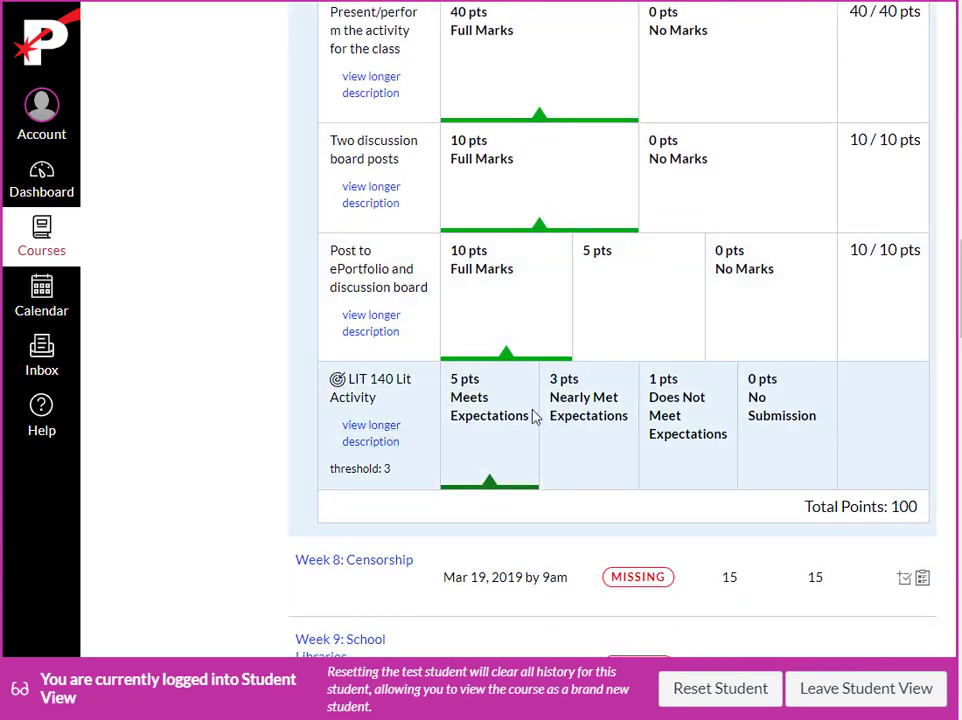
{"action": "left_click_drag", "start_coordinate": [957, 290], "coordinate": [957, 35]}
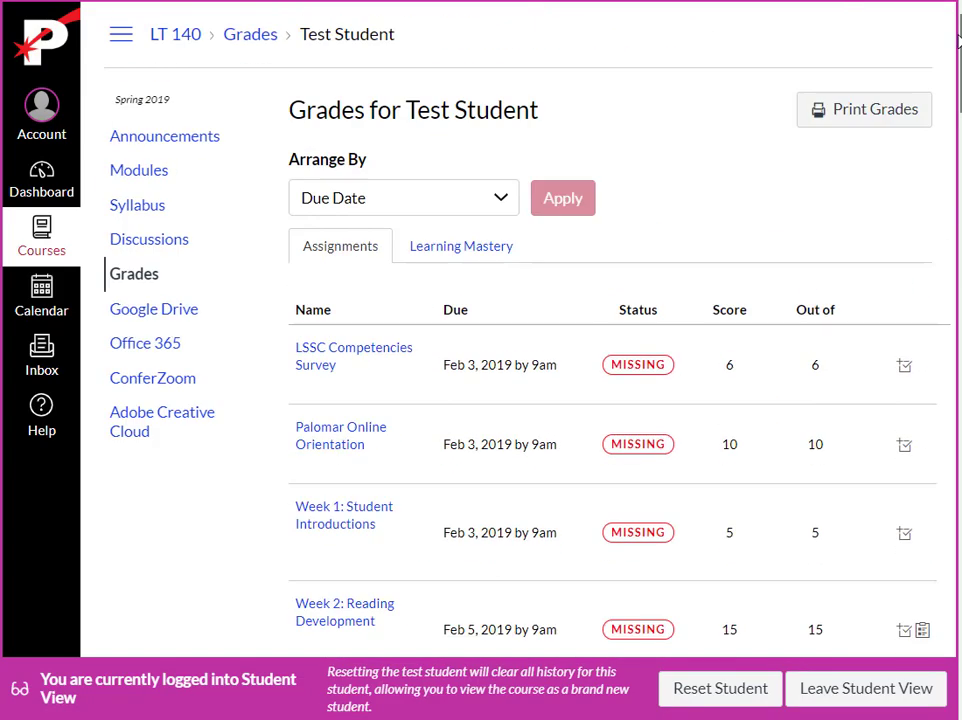
Show the student's Learning Mastery results and expand the LIB SRVCS CHLDRN/YOUNG ADULTS 32515 outcome group.
{"action": "left_click", "coordinate": [437, 257]}
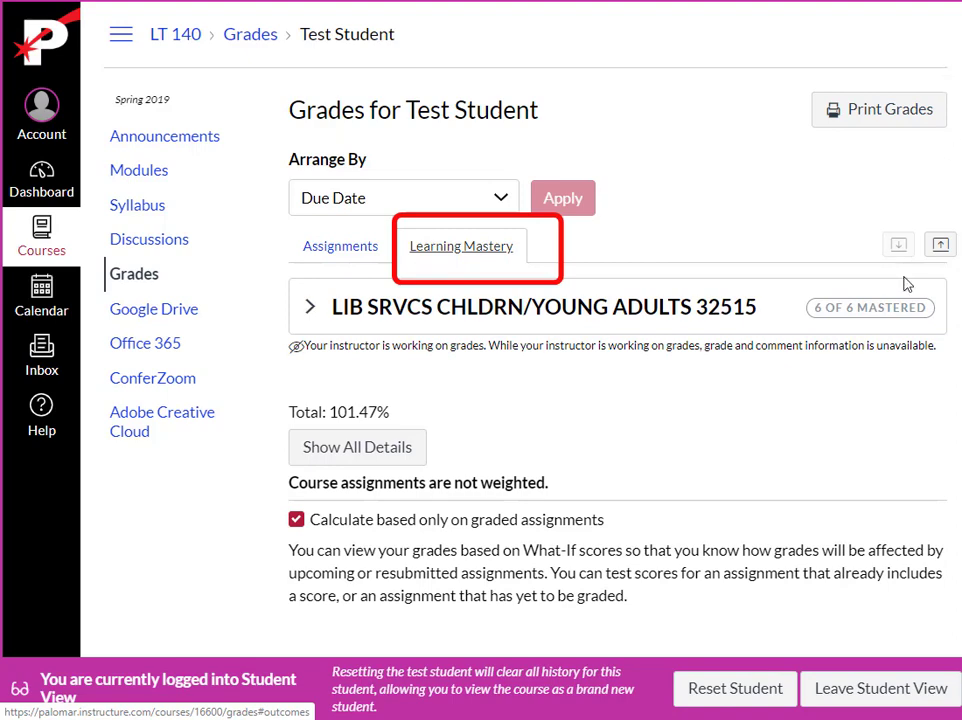
{"action": "left_click", "coordinate": [309, 307]}
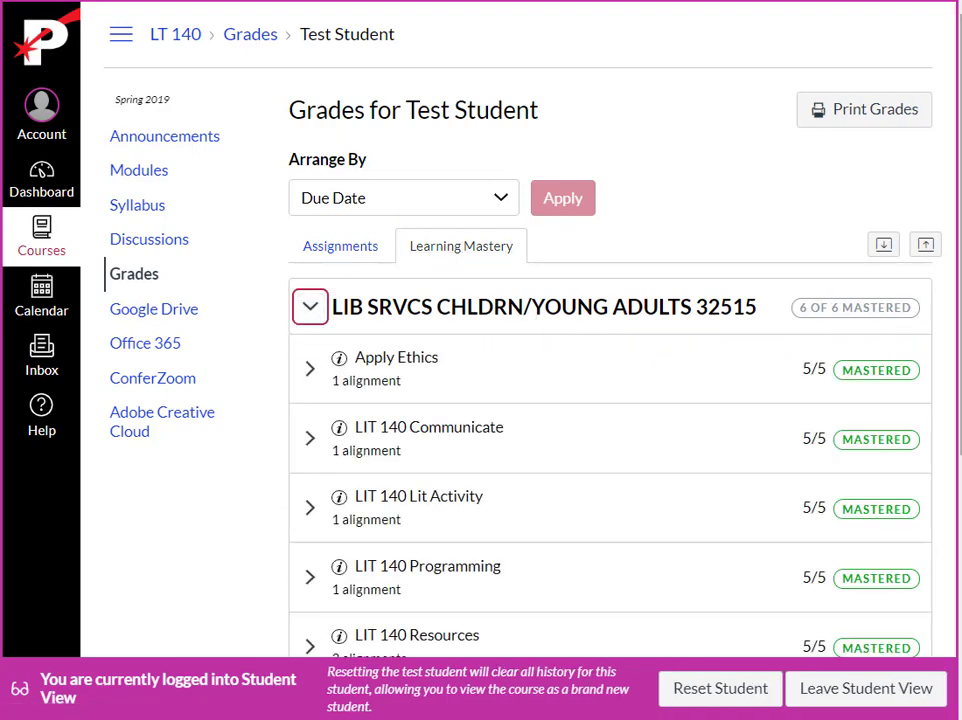
{"action": "scroll", "coordinate": [345, 313], "scroll_direction": "down", "scroll_amount": 1}
{"action": "scroll", "coordinate": [610, 400], "scroll_direction": "down", "scroll_amount": 2}
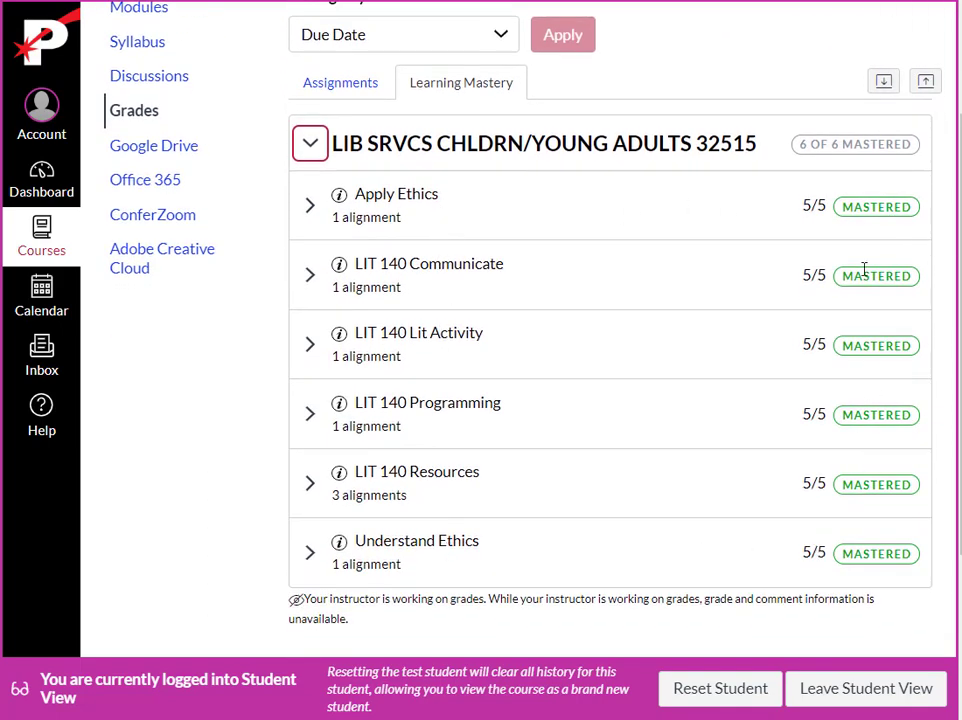
Expand the LIT 140 Communicate and LIT 140 Resources outcomes and review their aligned assignments and scores.
{"action": "left_click", "coordinate": [310, 278]}
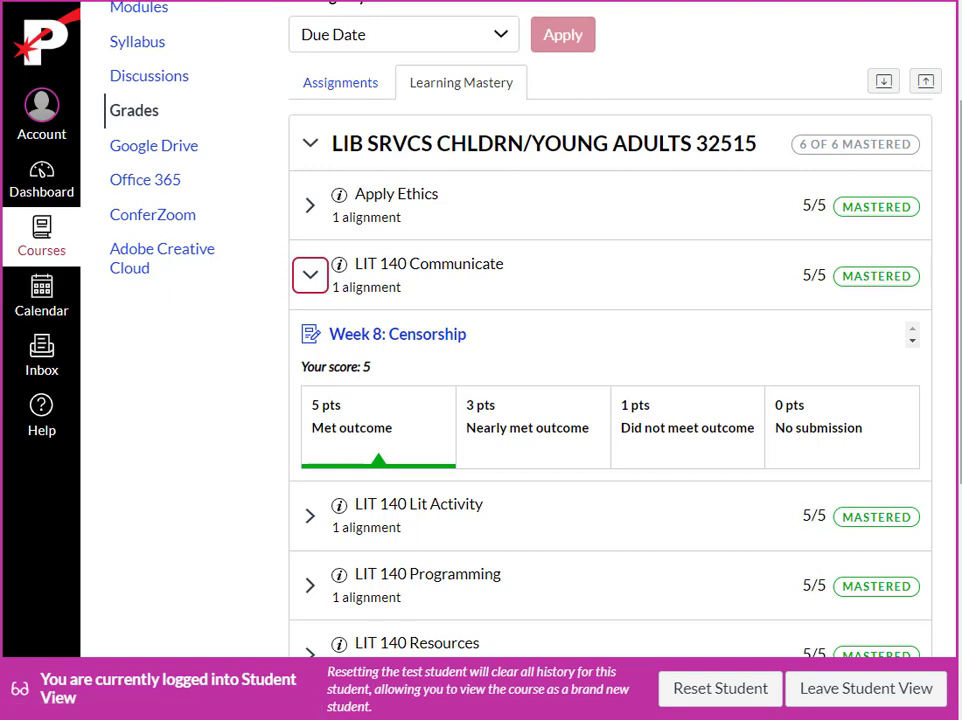
{"action": "scroll", "coordinate": [833, 395], "scroll_direction": "down", "scroll_amount": 2}
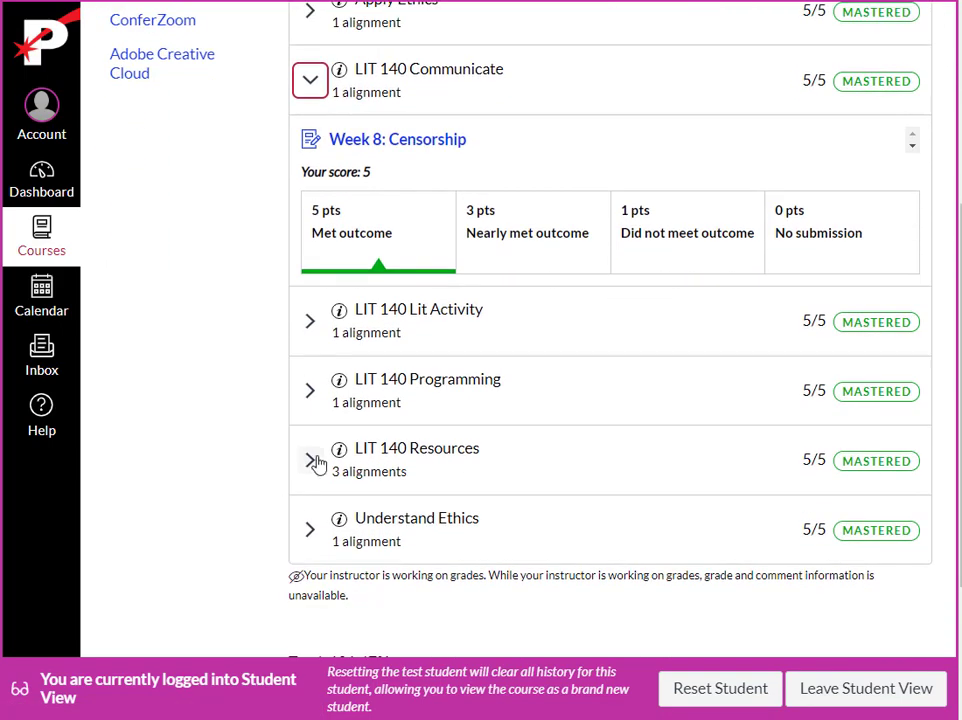
{"action": "left_click", "coordinate": [310, 462]}
{"action": "scroll", "coordinate": [610, 400], "scroll_direction": "down", "scroll_amount": 3}
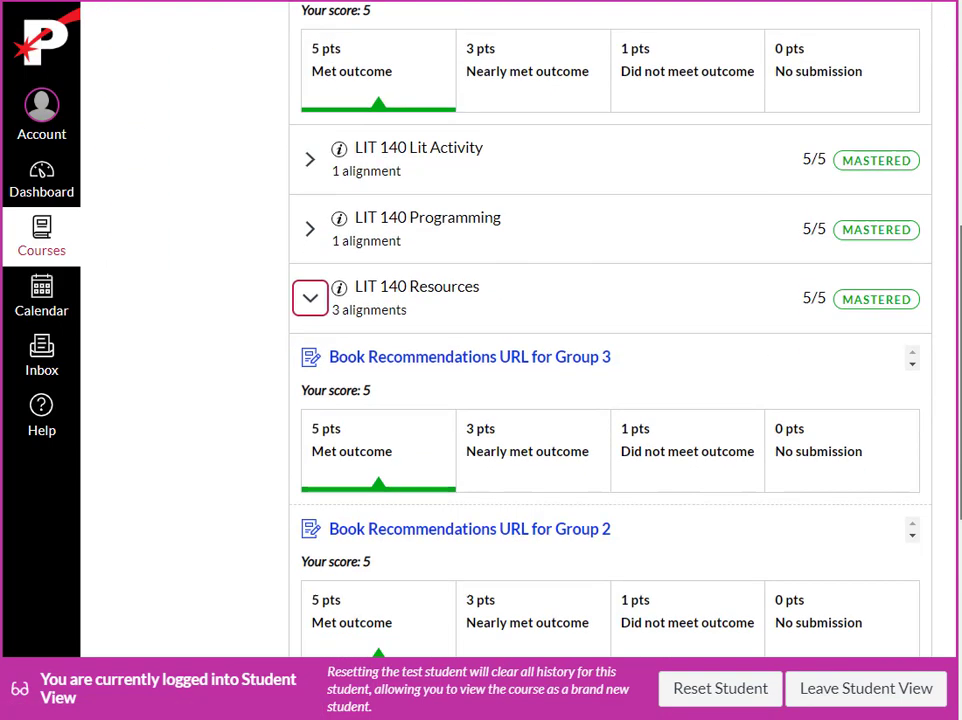
{"action": "scroll", "coordinate": [610, 400], "scroll_direction": "down", "scroll_amount": 1}
{"action": "scroll", "coordinate": [610, 400], "scroll_direction": "up", "scroll_amount": 4}
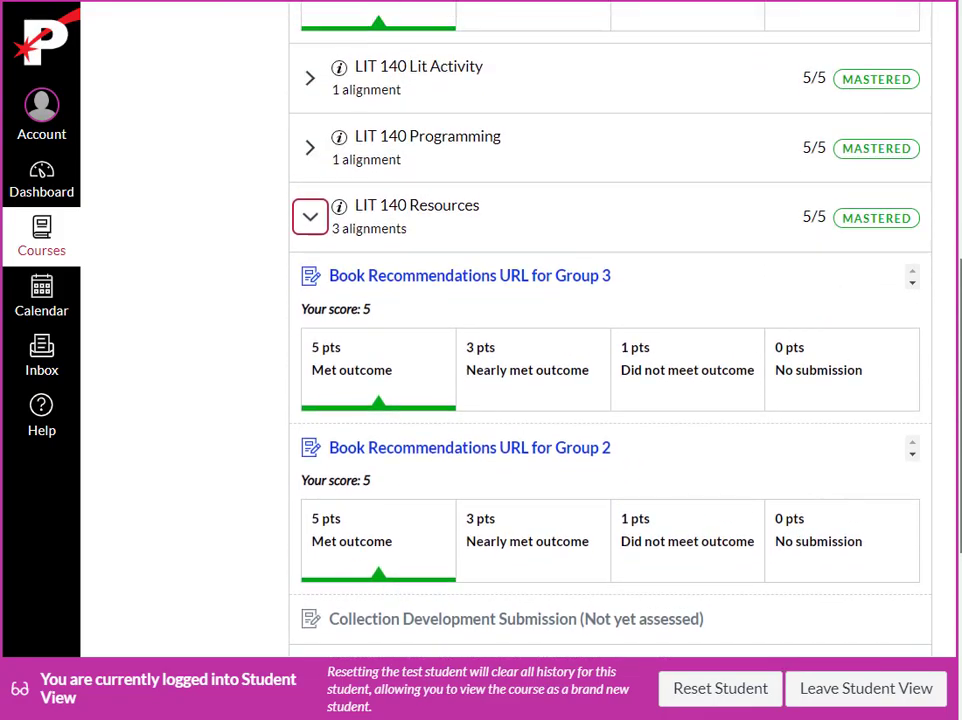
{"action": "scroll", "coordinate": [610, 350], "scroll_direction": "up", "scroll_amount": 4}
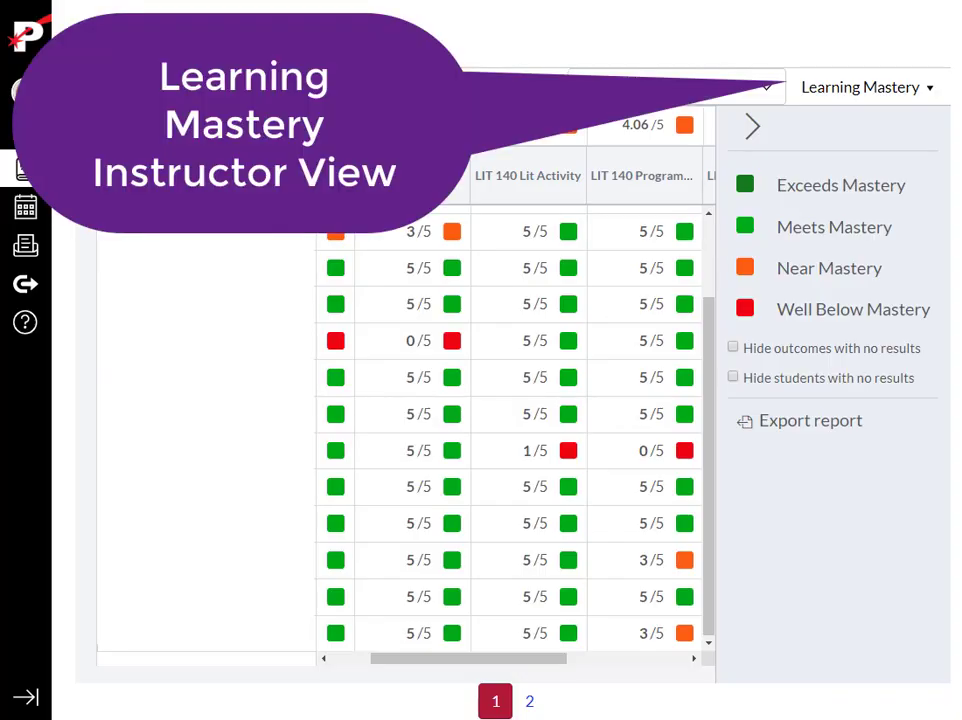
Switch the instructor's LT 140 grades from Learning Mastery to the Gradebook view and back to Learning Mastery.
{"action": "mouse_move", "coordinate": [687, 197]}
{"action": "left_click", "coordinate": [930, 90]}
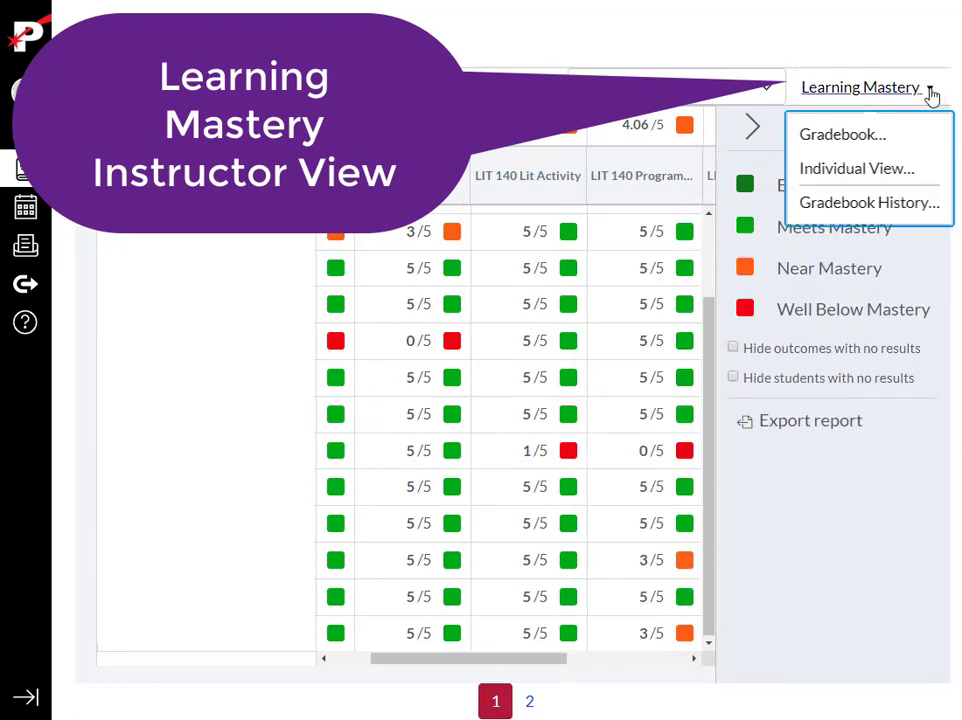
{"action": "left_click", "coordinate": [849, 140]}
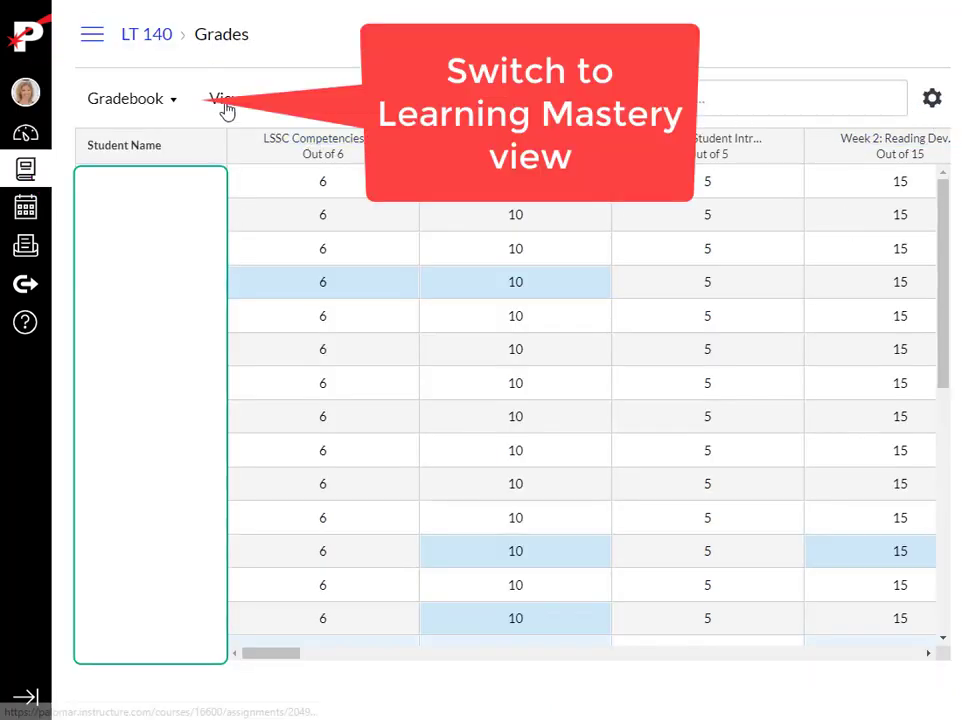
{"action": "left_click", "coordinate": [171, 100]}
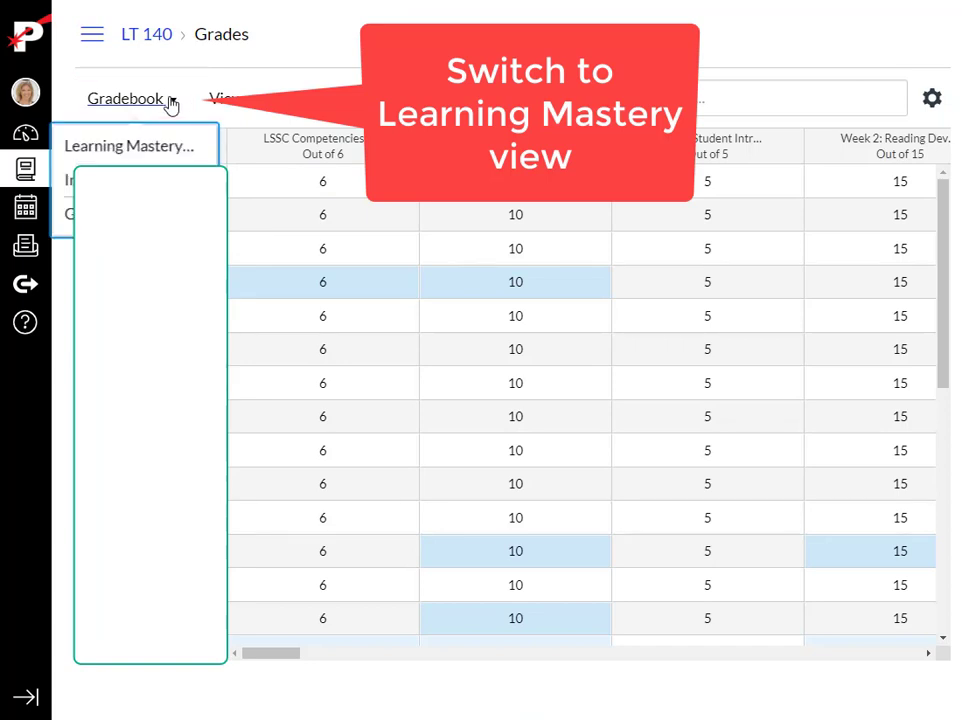
{"action": "left_click", "coordinate": [140, 146]}
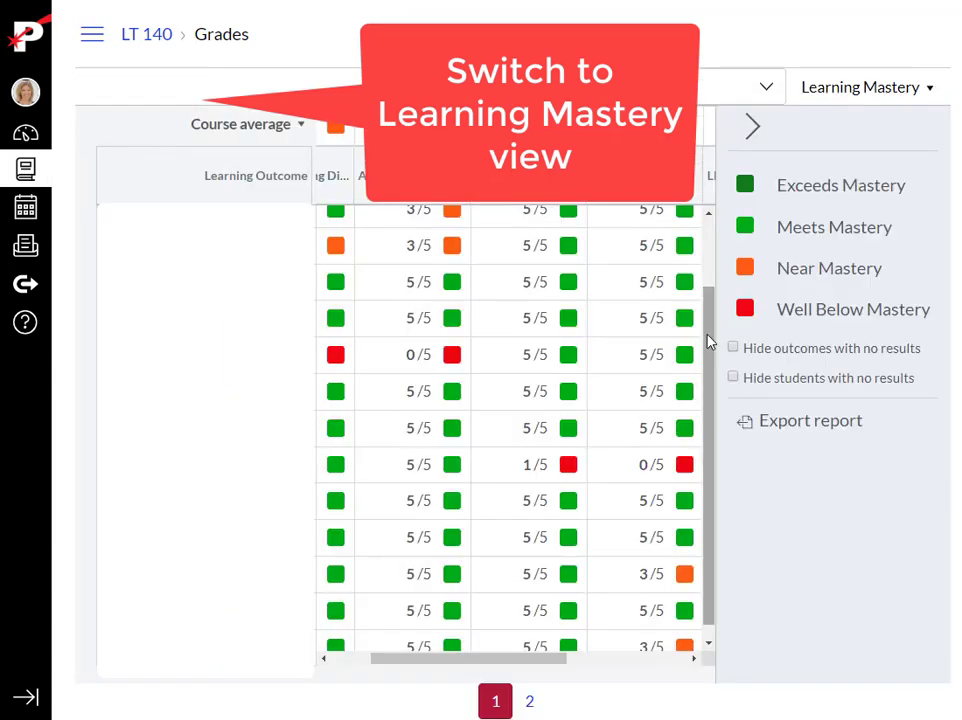
{"action": "mouse_move", "coordinate": [708, 339]}
{"action": "left_mouse_down"}
{"action": "mouse_move", "coordinate": [711, 253]}
{"action": "mouse_move", "coordinate": [706, 338]}
{"action": "left_mouse_up"}
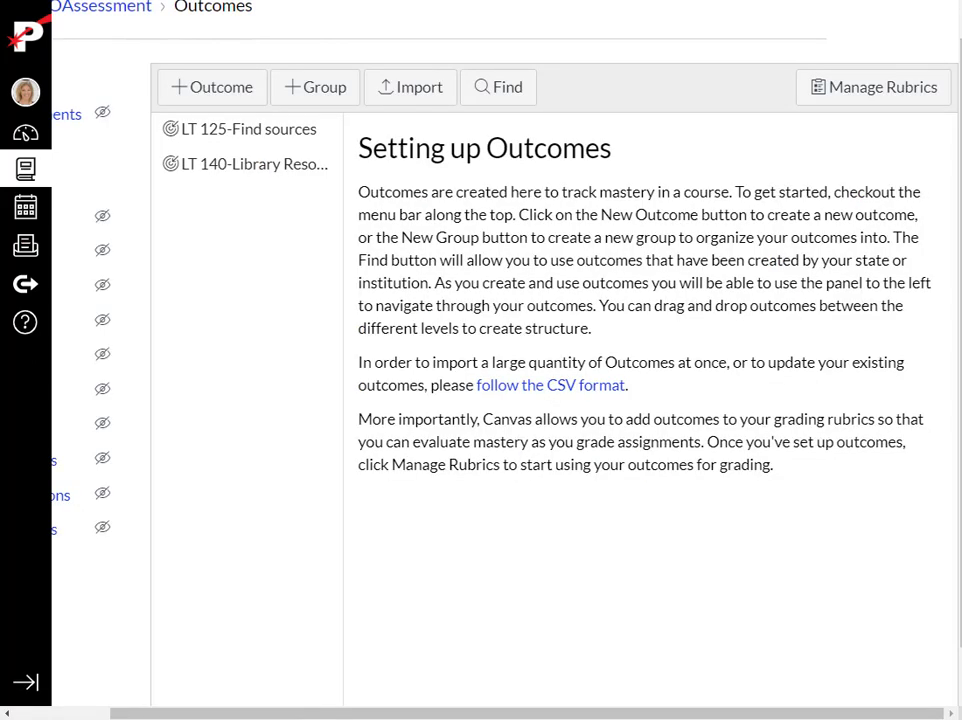
{"action": "left_click_drag", "start_coordinate": [509, 713], "coordinate": [396, 716]}
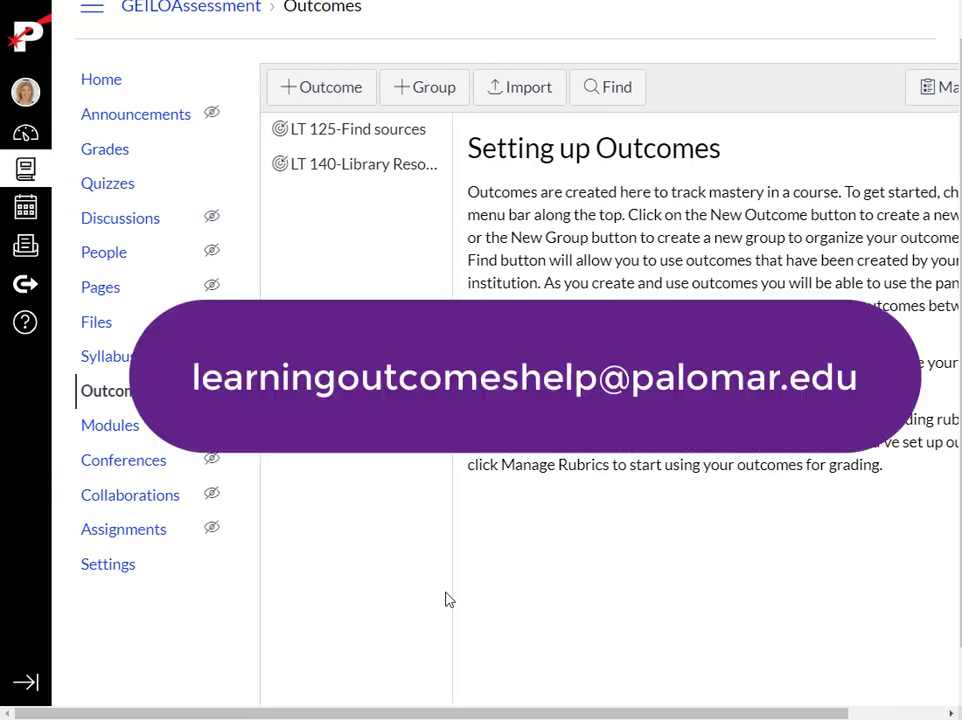